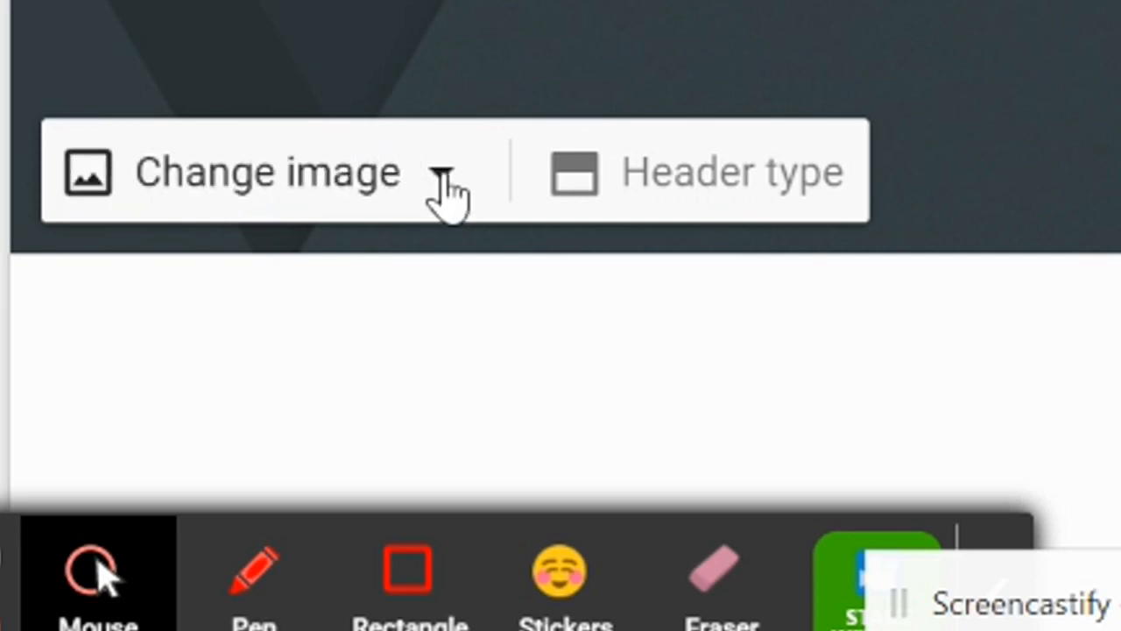
- Open the header's image picker and look through its URL, search and Google Drive sources before returning to the gallery
left_click(442, 180)
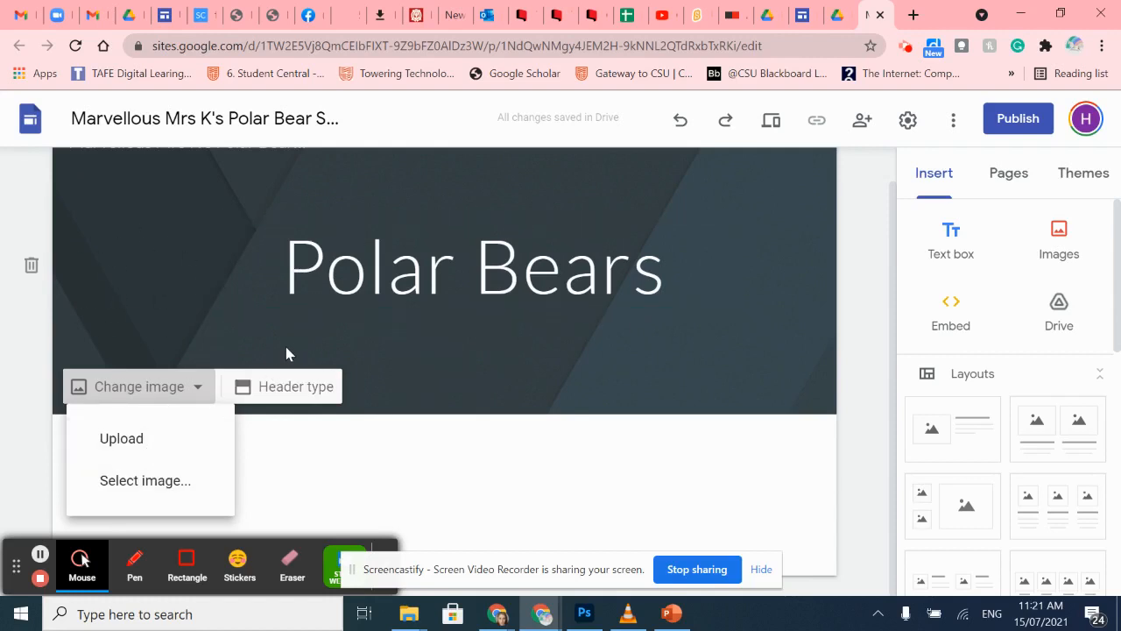
left_click(139, 484)
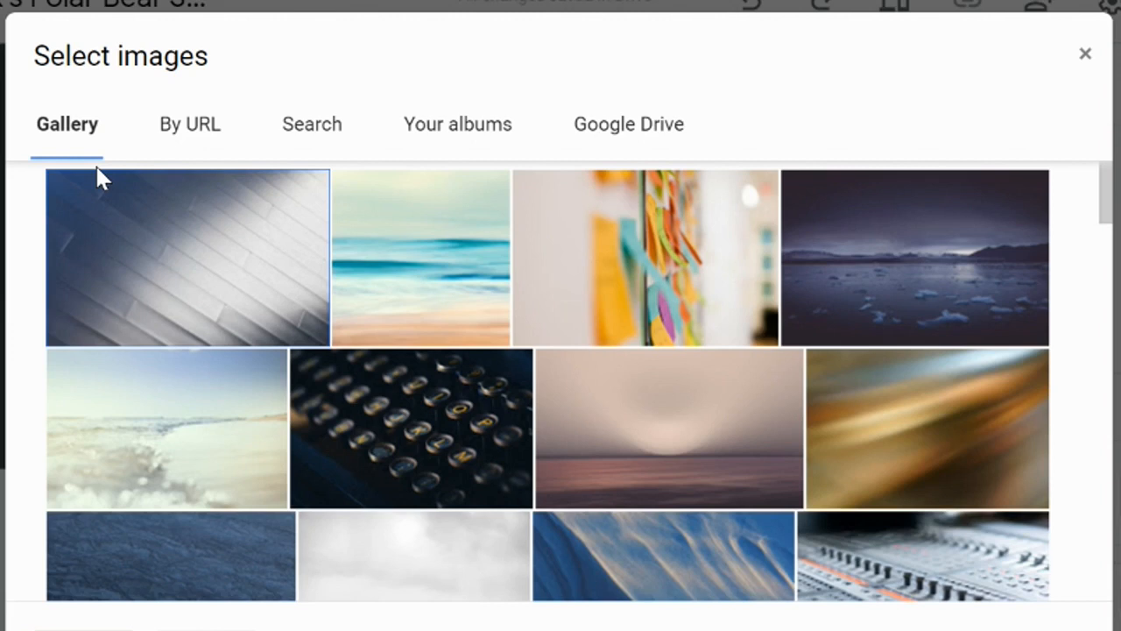
left_click(202, 145)
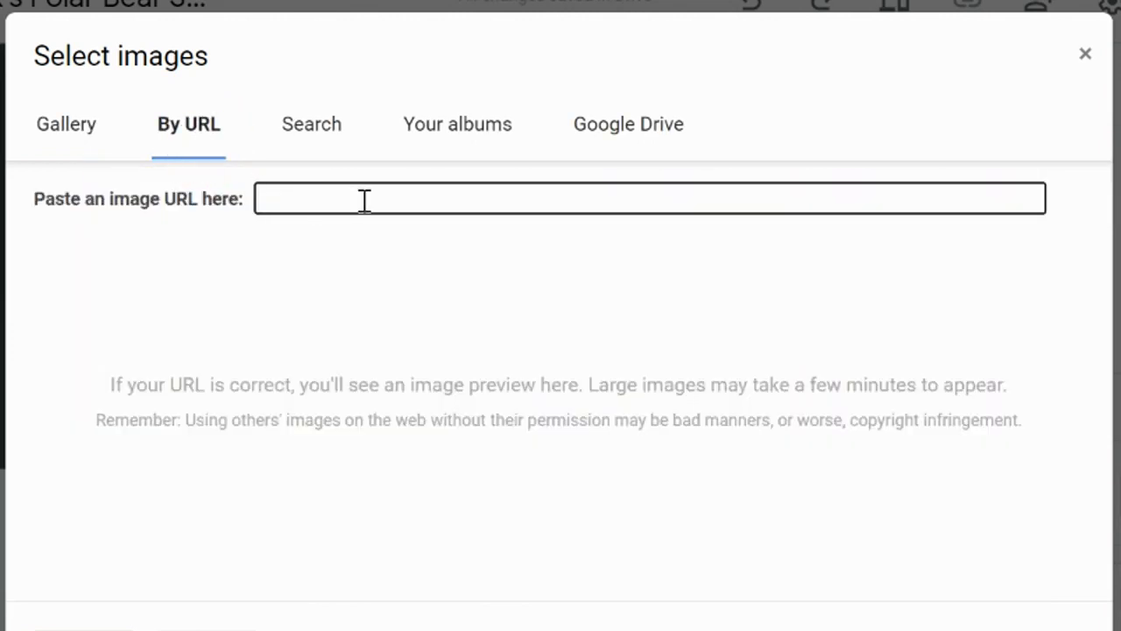
left_click(308, 149)
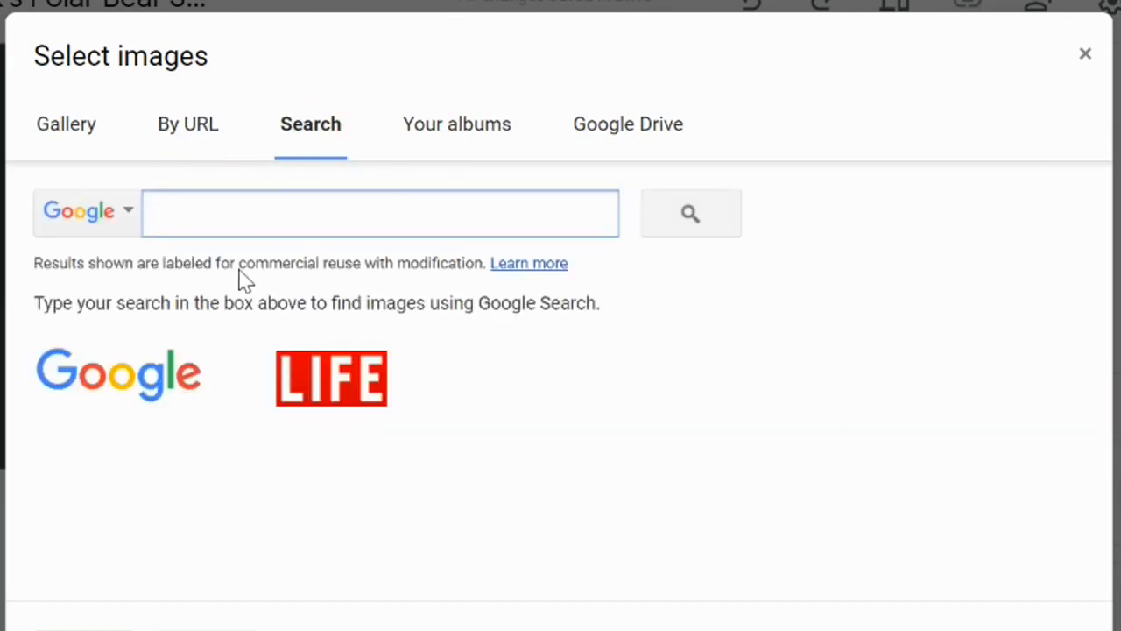
left_click(597, 148)
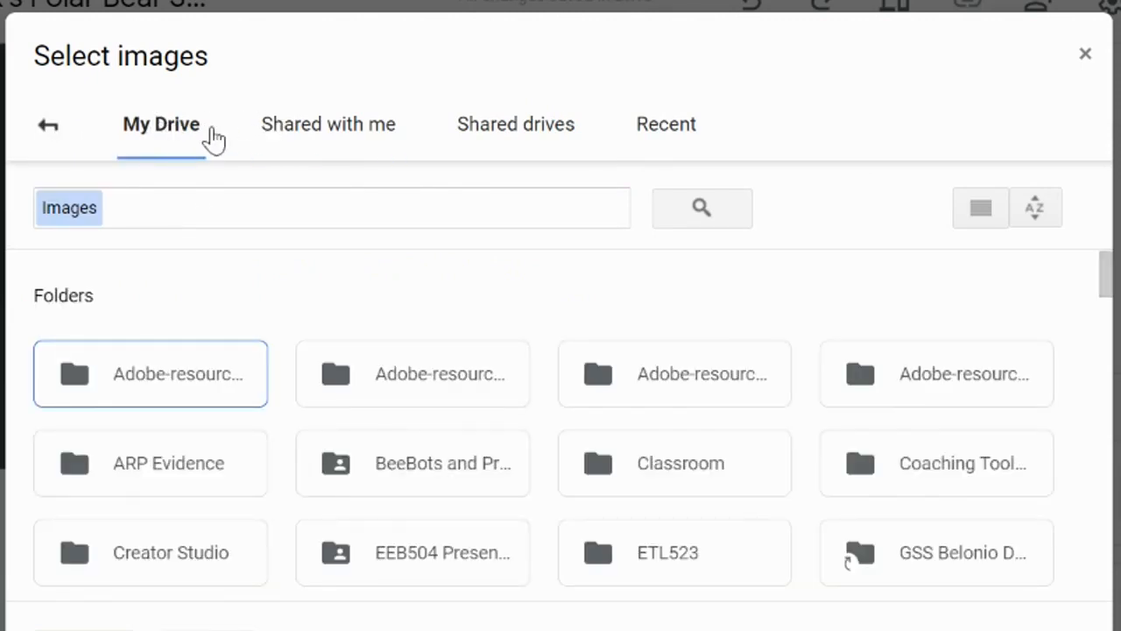
left_click(51, 132)
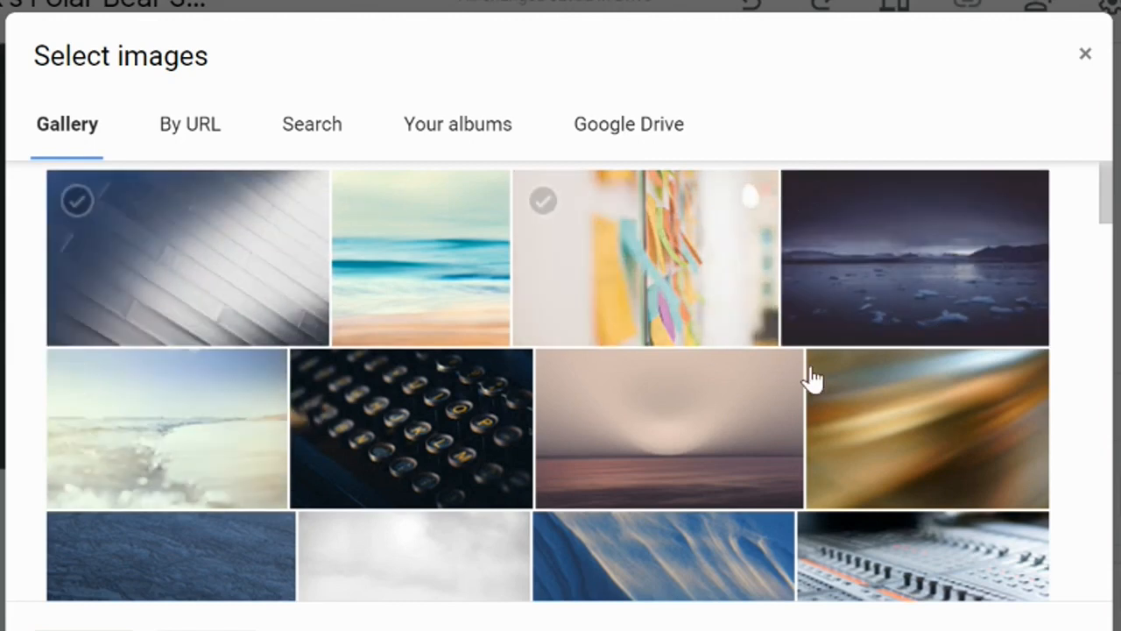
- Apply the gallery image of blue slopes with golden streaks as the header background
scroll(697, 444, "down", 3)
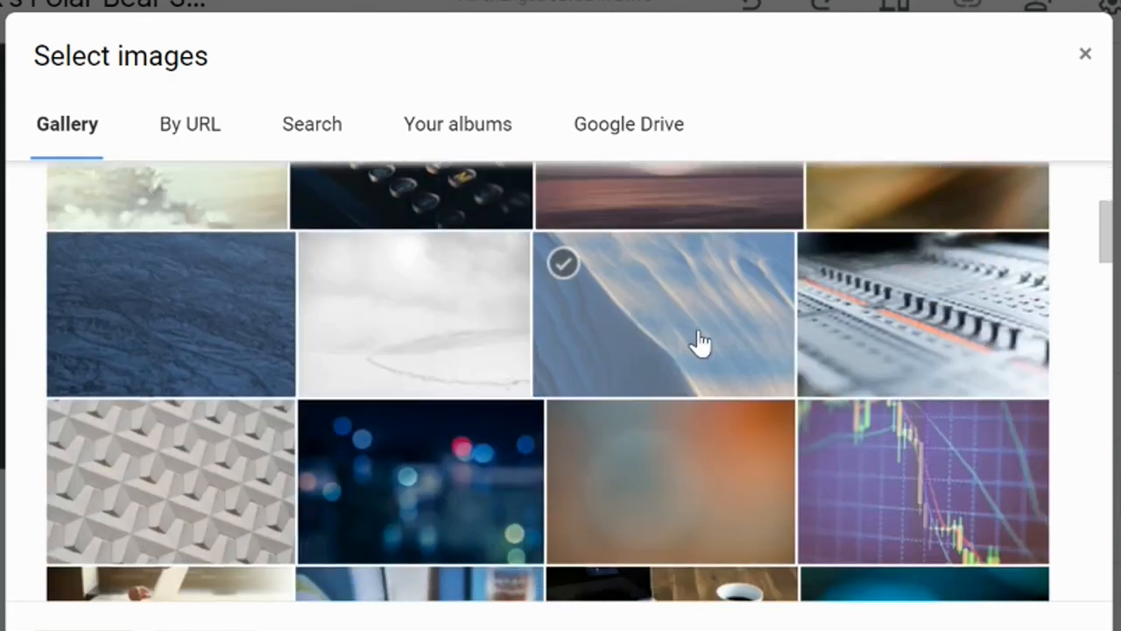
scroll(700, 342, "down", 2)
scroll(722, 302, "up", 4)
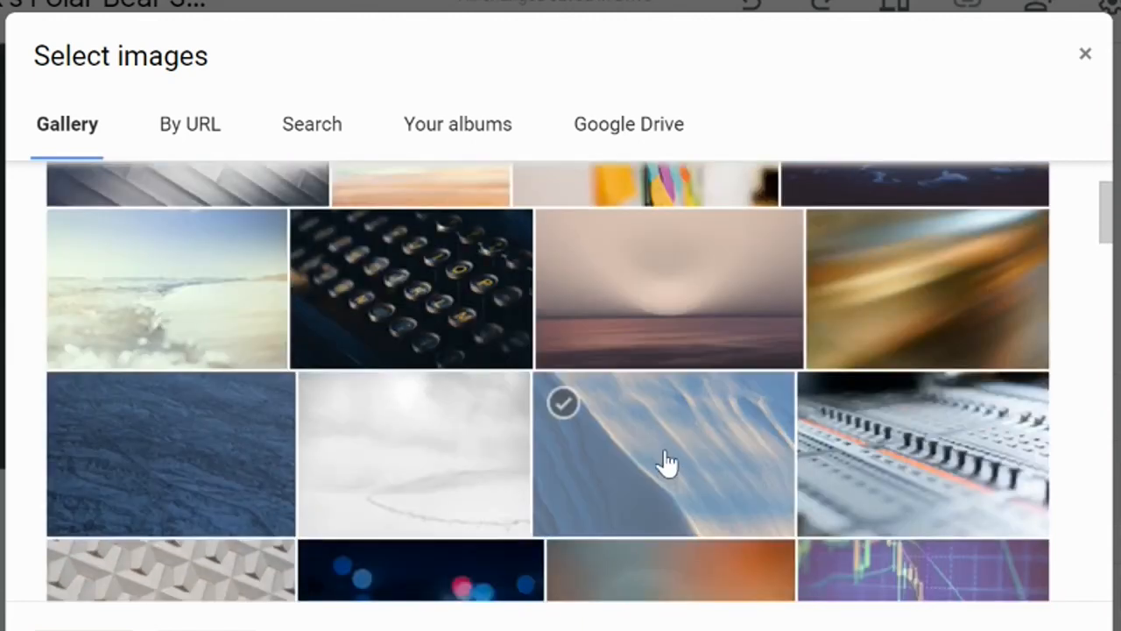
left_click(664, 461)
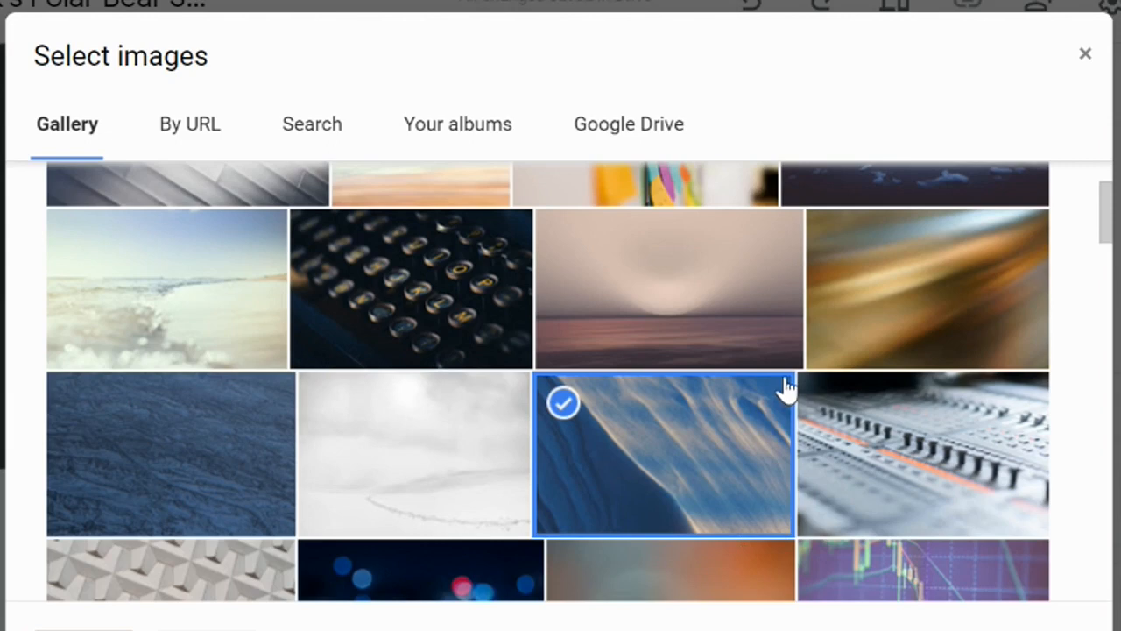
left_click(81, 630)
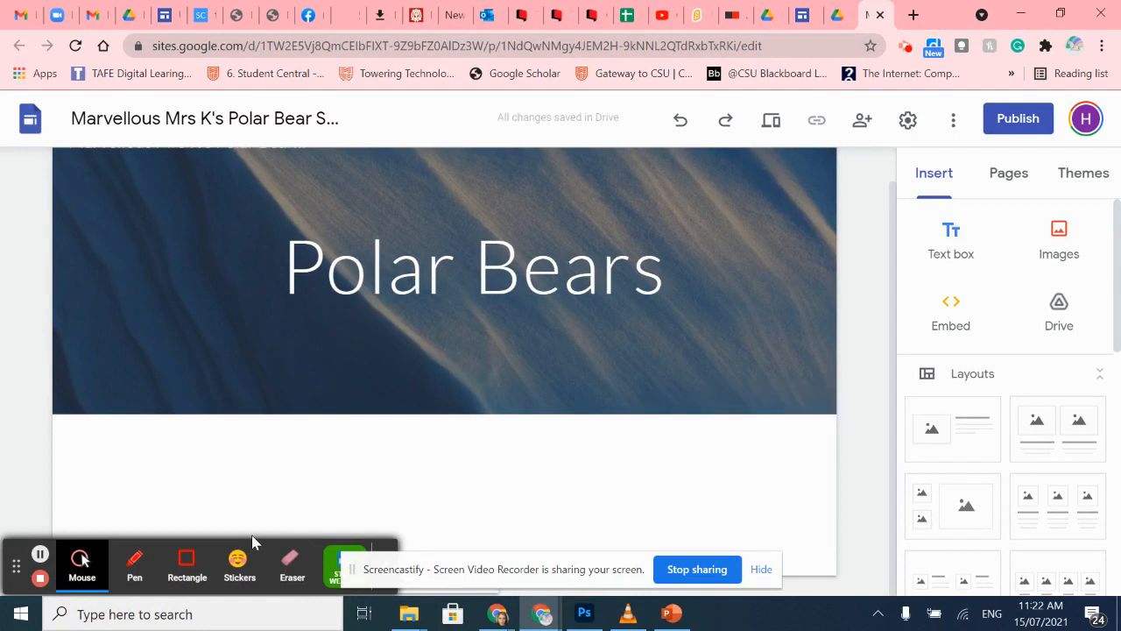
- Reopen the header's image picker and search Google images for "polar bear"
mouse_move(117, 332)
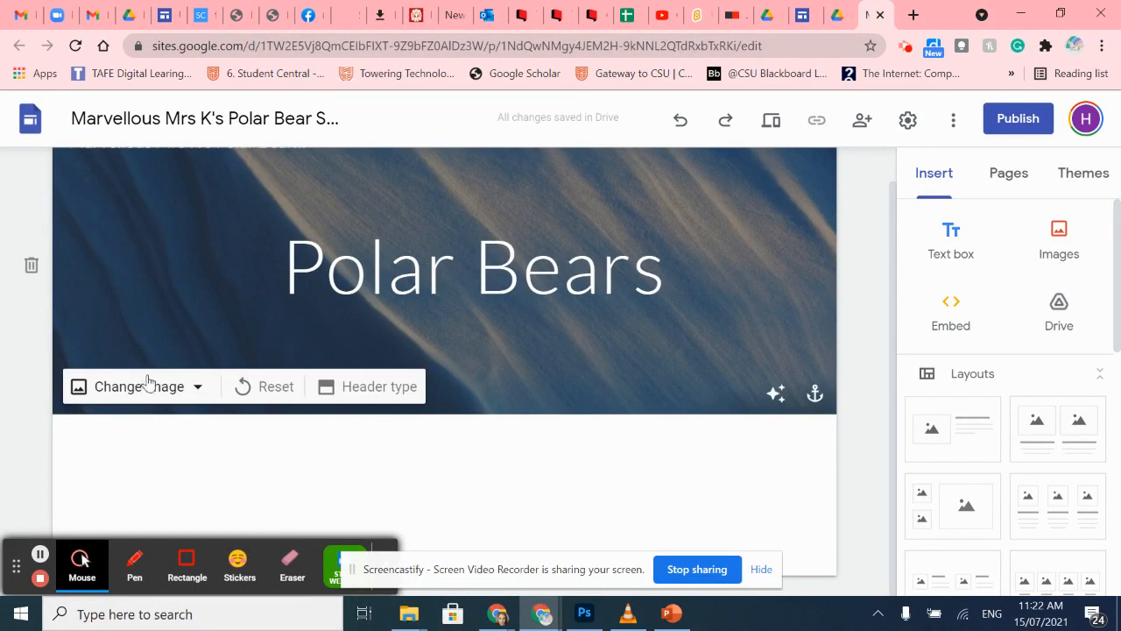
left_click(184, 386)
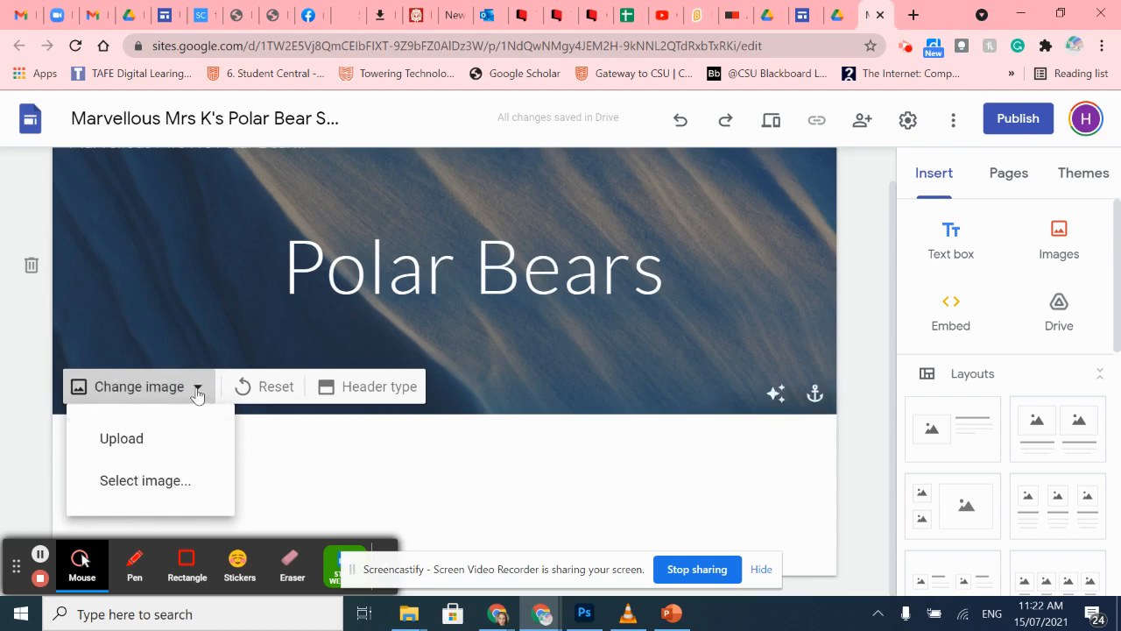
left_click(151, 484)
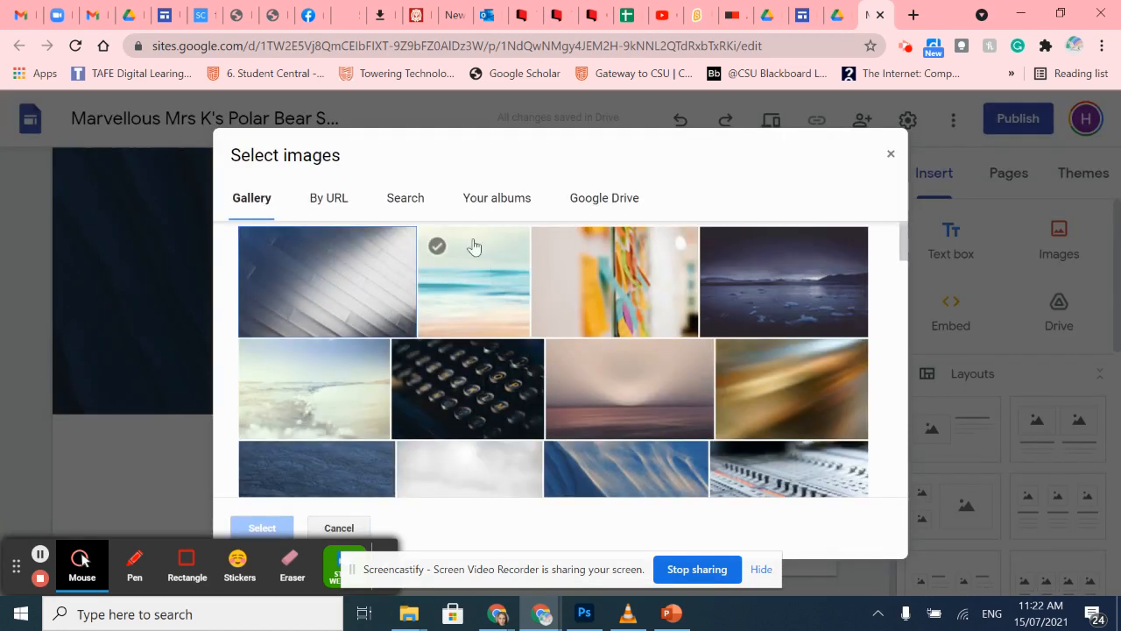
left_click(408, 198)
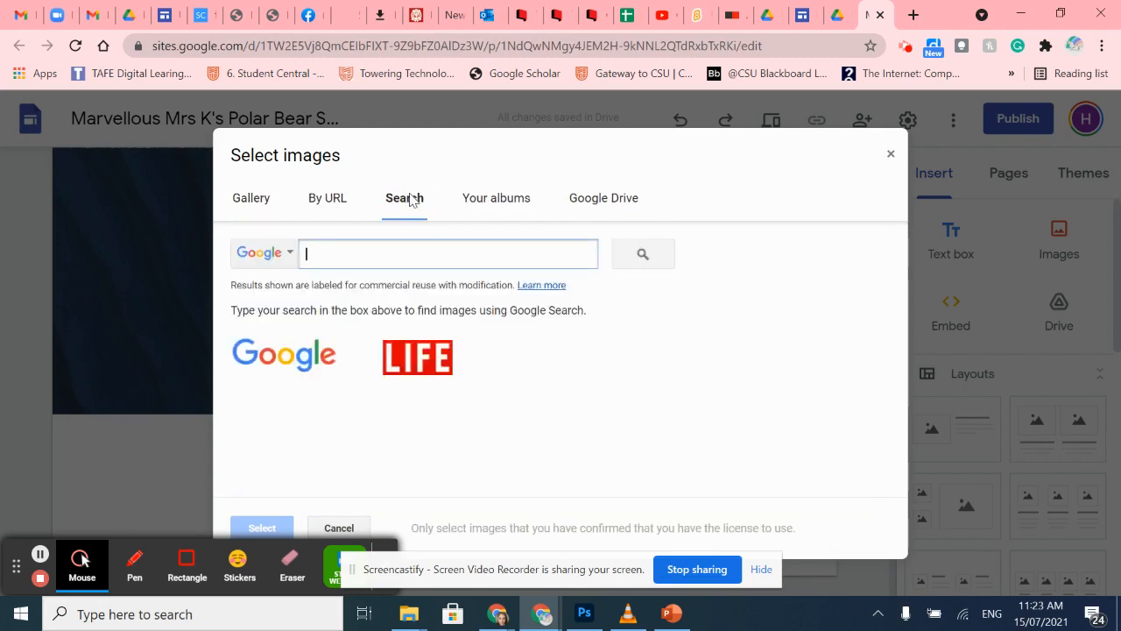
left_click(331, 255)
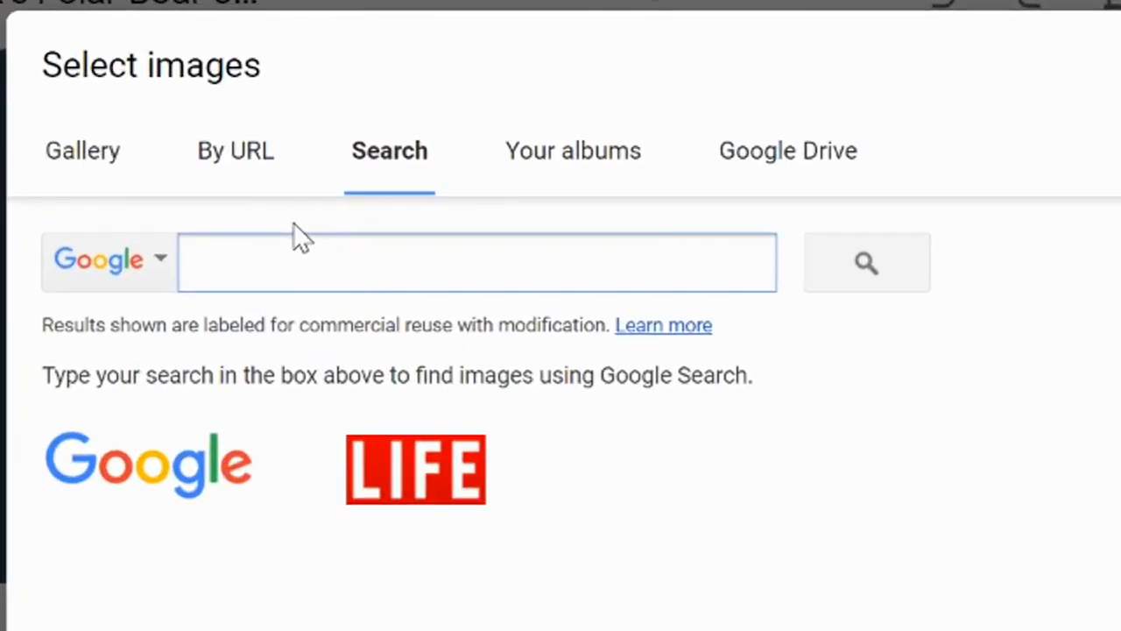
type("po")
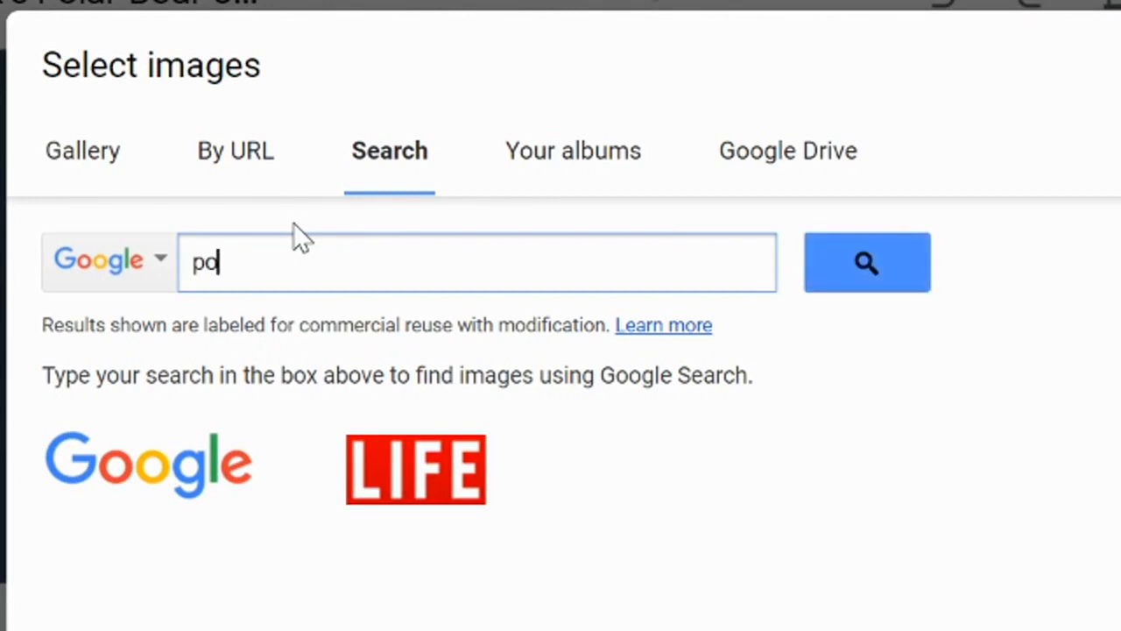
type("lar bear")
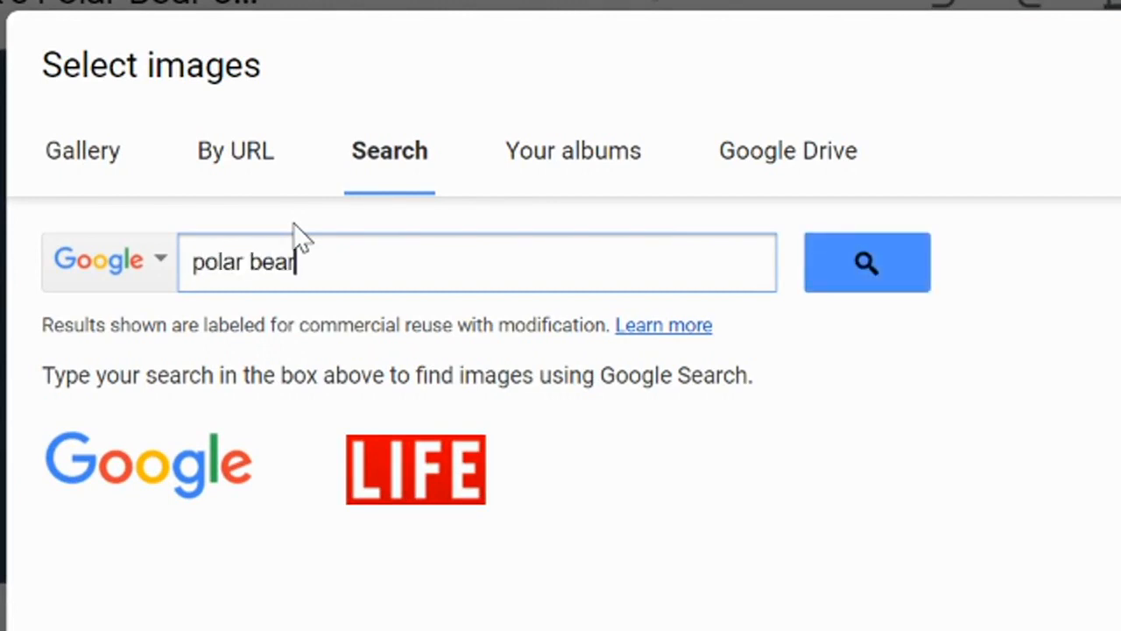
left_click(848, 261)
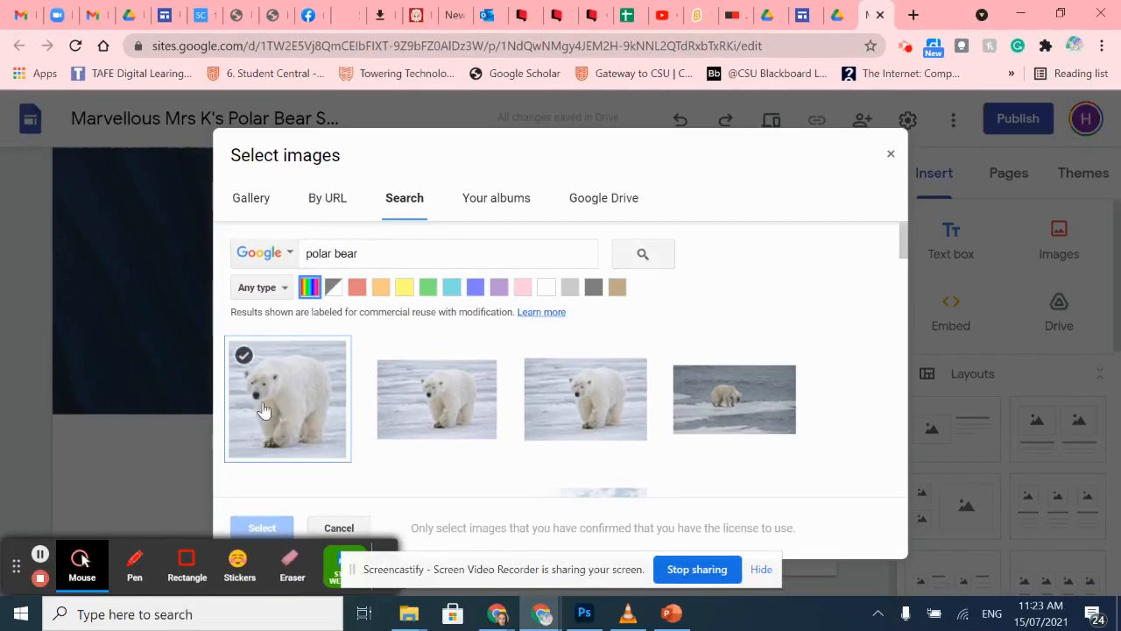
- Use the close-up photograph of a white polar bear from wallpaperflare.com as the header image
scroll(583, 429, "down", 5)
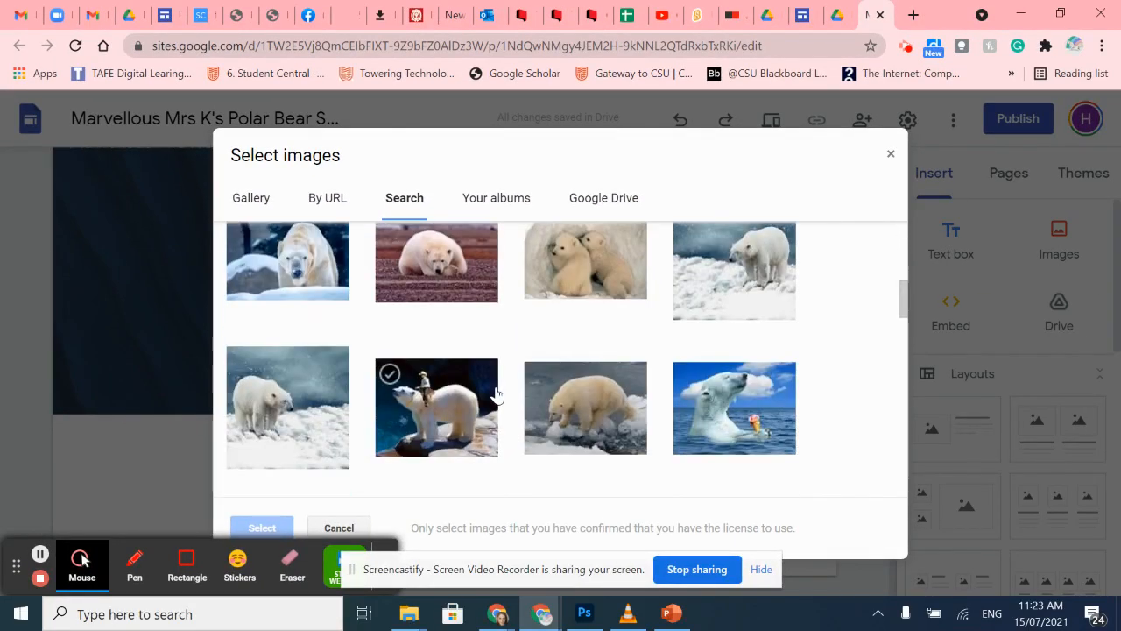
scroll(395, 377, "up", 3)
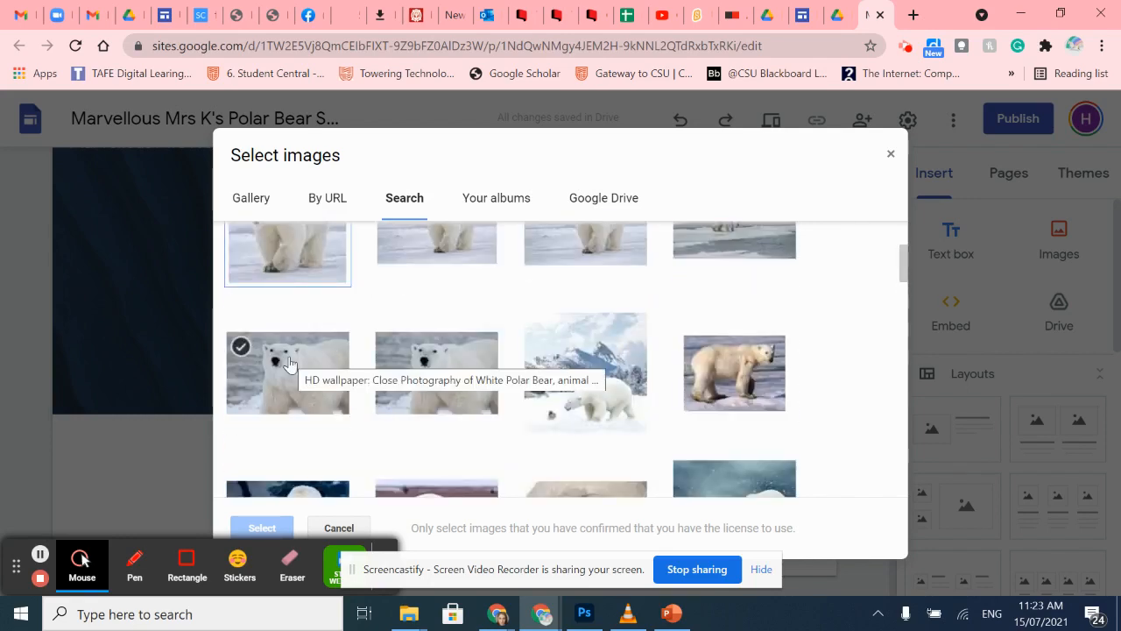
left_click(281, 375)
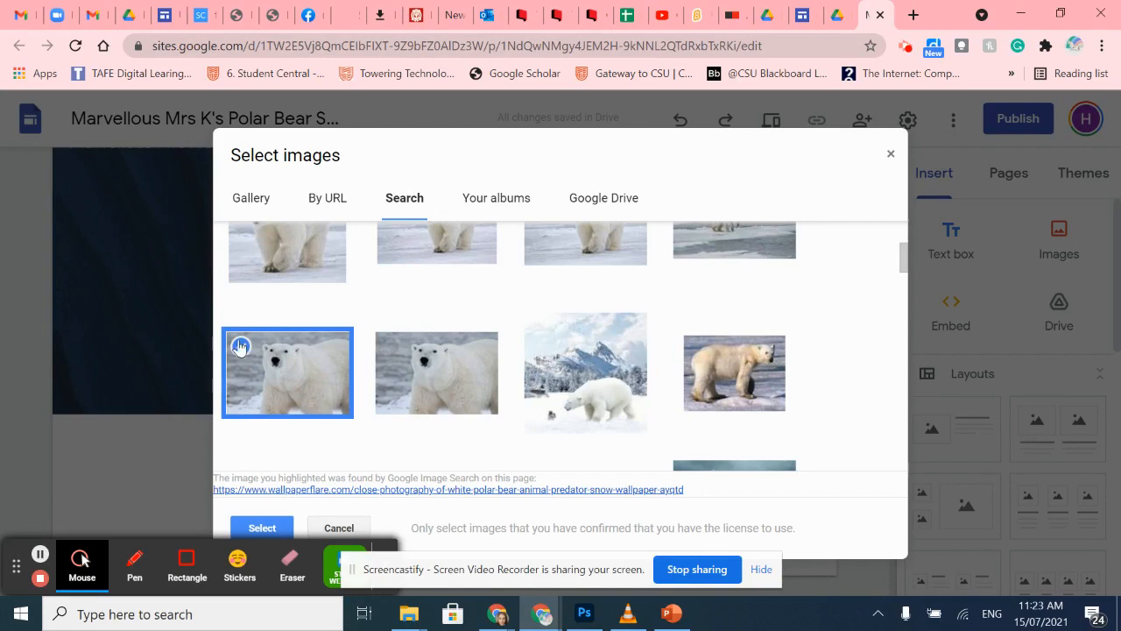
left_click(257, 529)
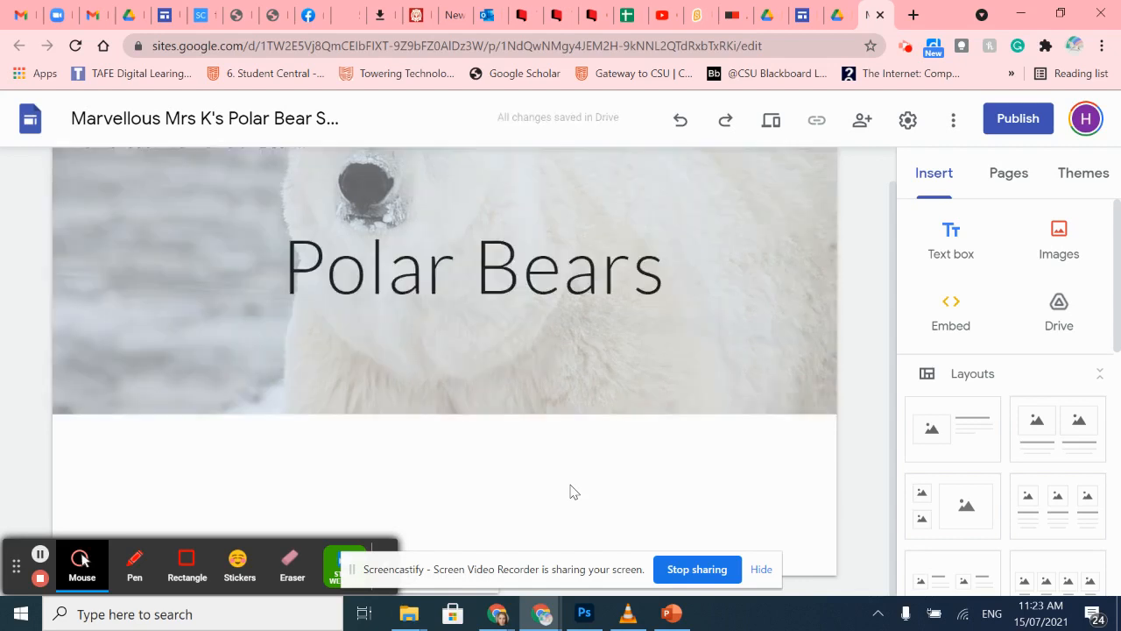
- Try the Cover header type on the Polar Bears header and look over the result
mouse_move(107, 354)
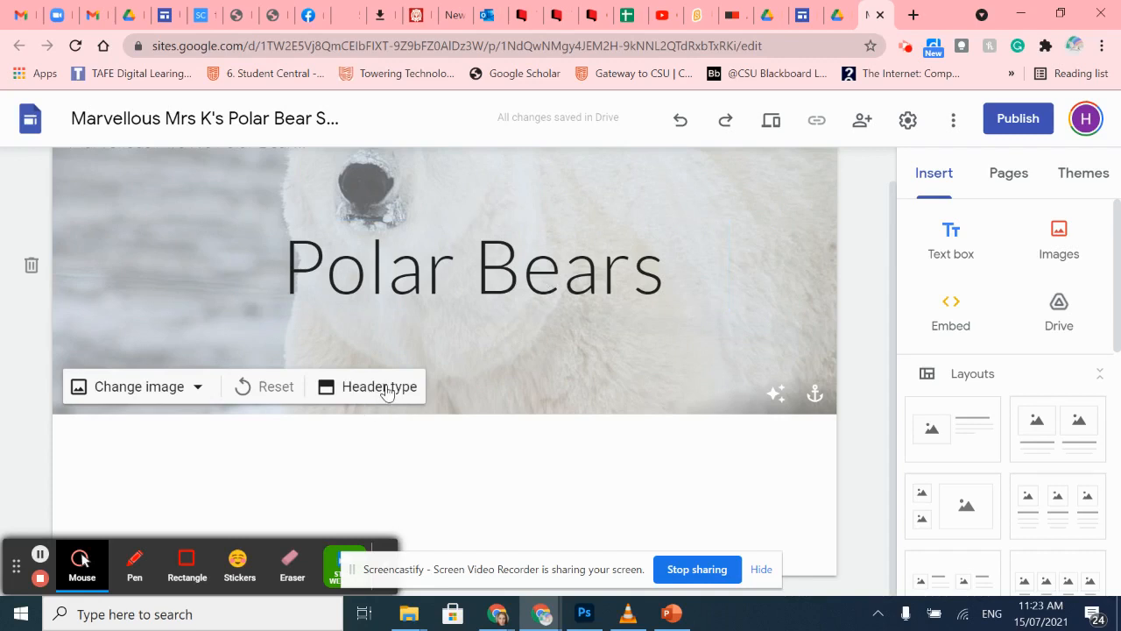
left_click(386, 391)
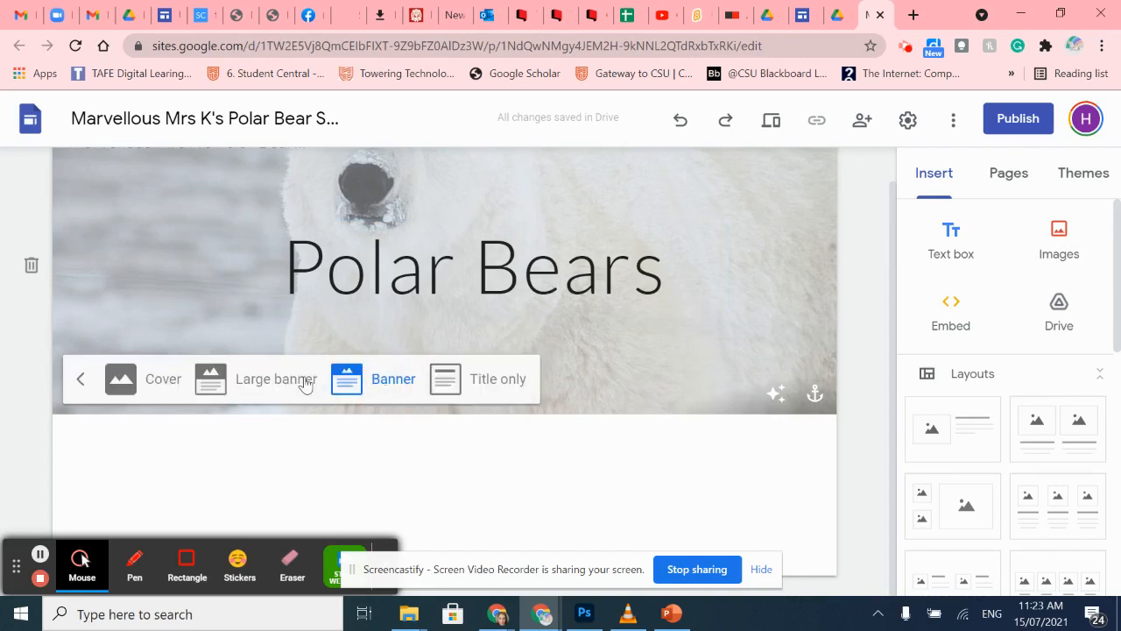
left_click(118, 381)
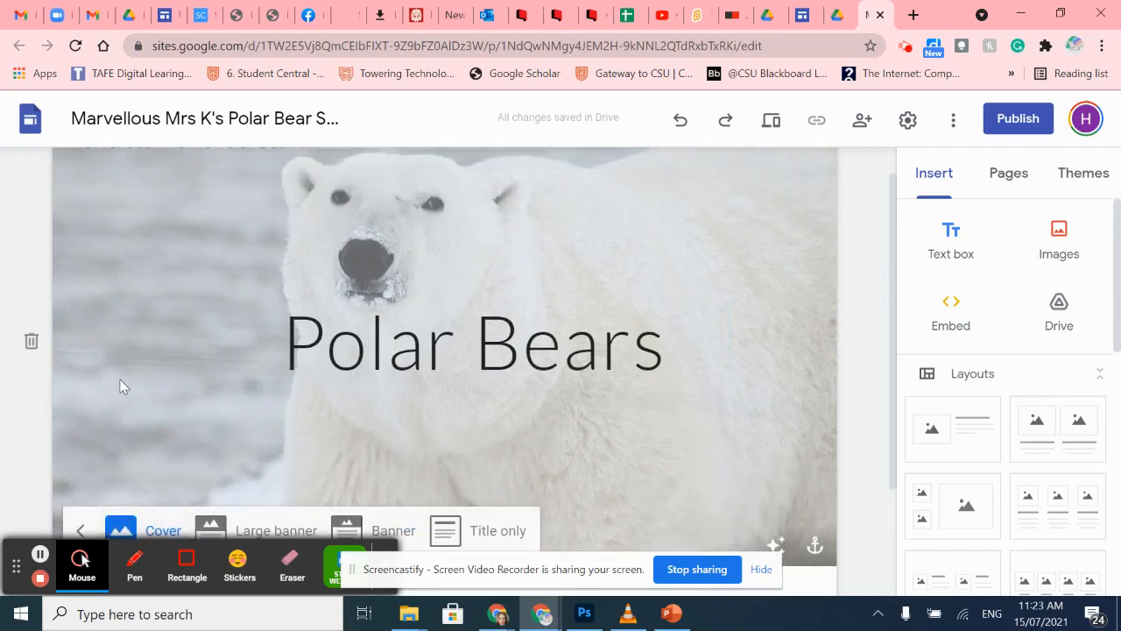
scroll(521, 328, "down", 2)
scroll(473, 264, "up", 2)
scroll(470, 268, "down", 2)
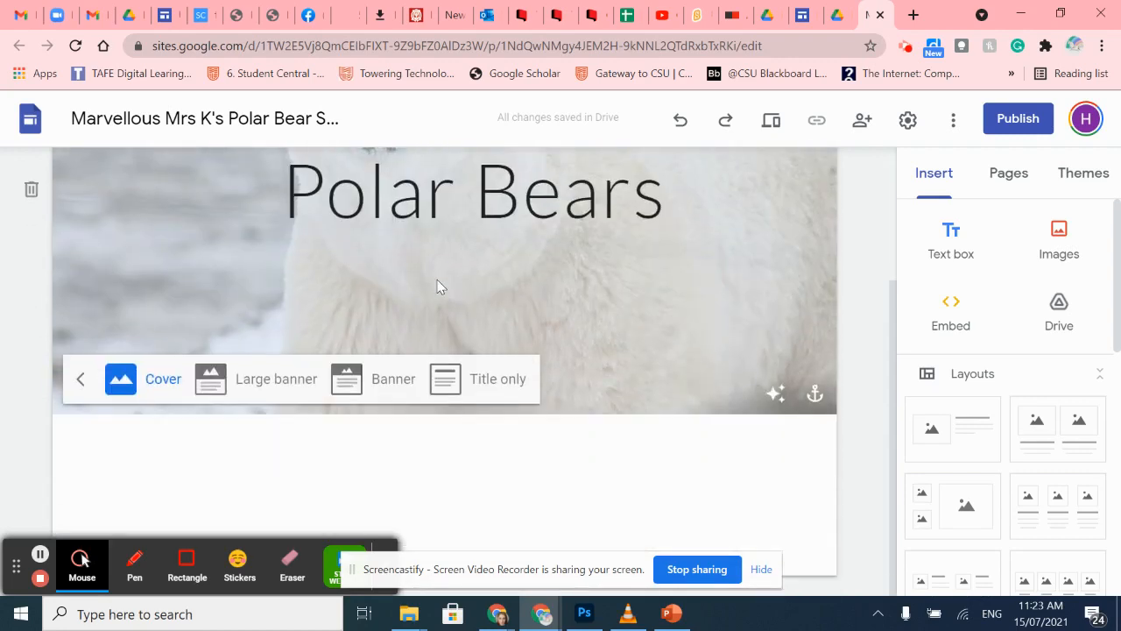
- Try the Large banner, Banner and Title only header types one after another
left_click(268, 382)
scroll(496, 356, "up", 2)
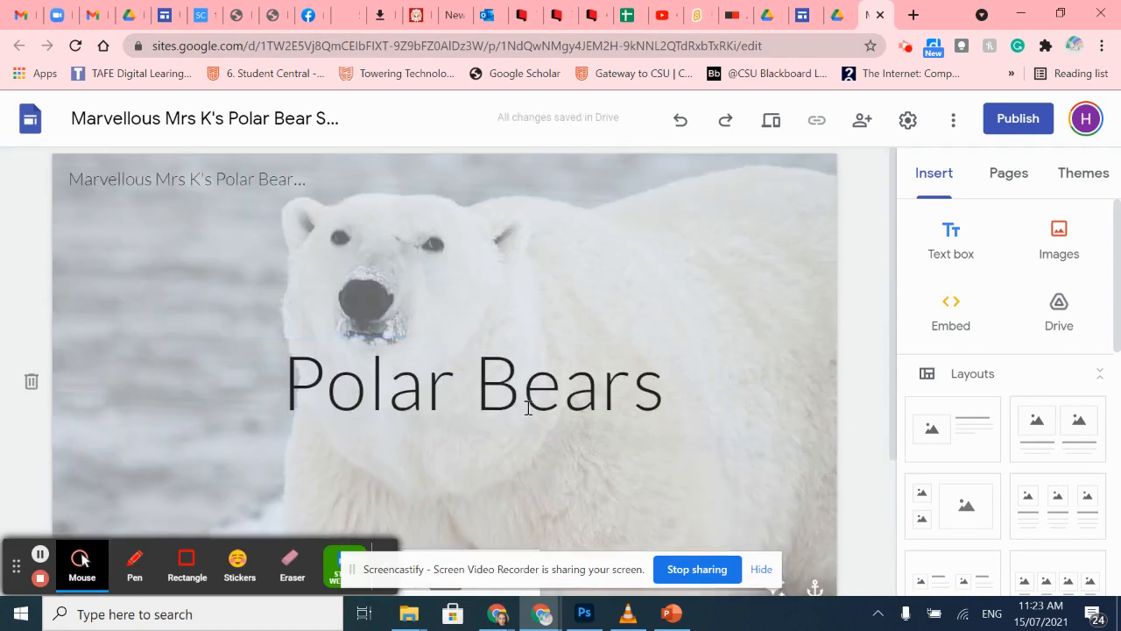
scroll(440, 408, "down", 2)
left_click(352, 407)
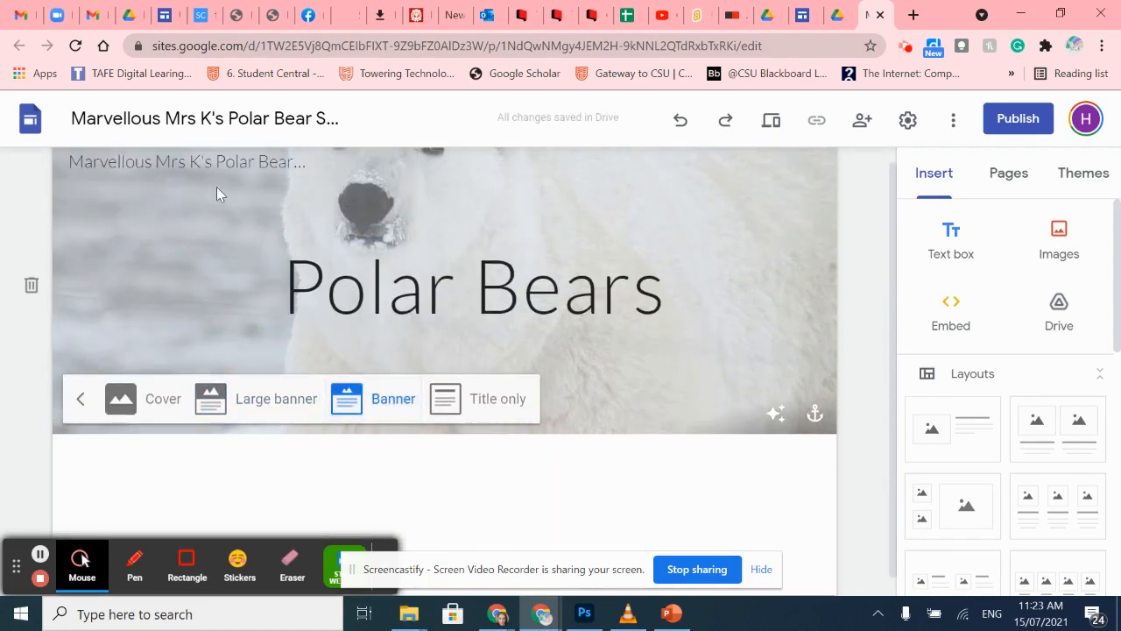
left_click(471, 399)
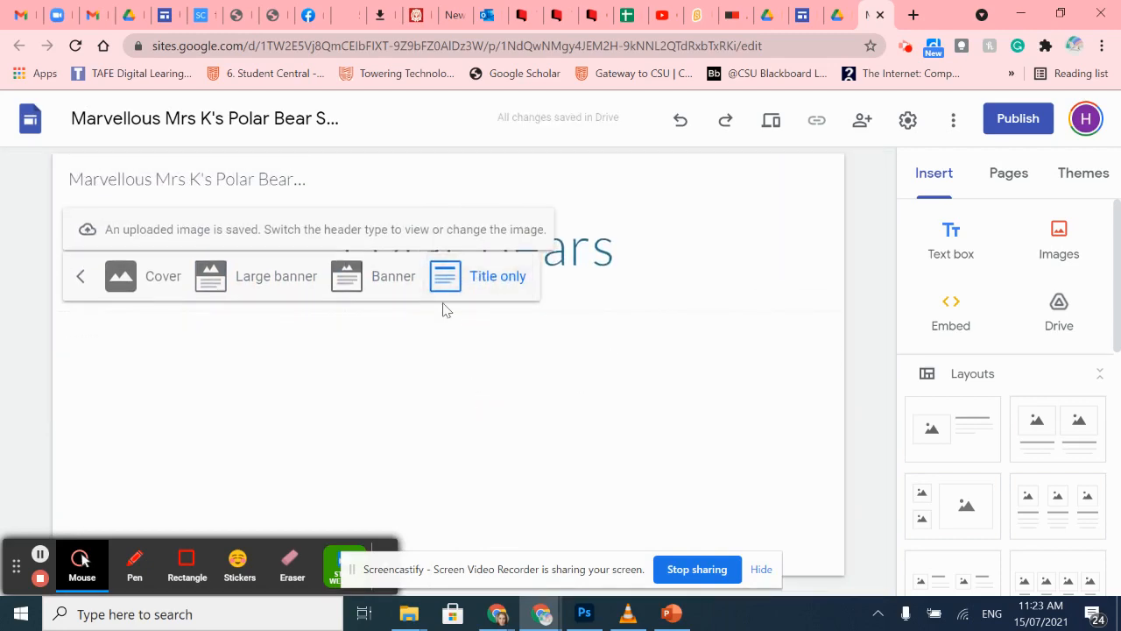
- Set the header type to Large banner and close the header type options
left_click(271, 280)
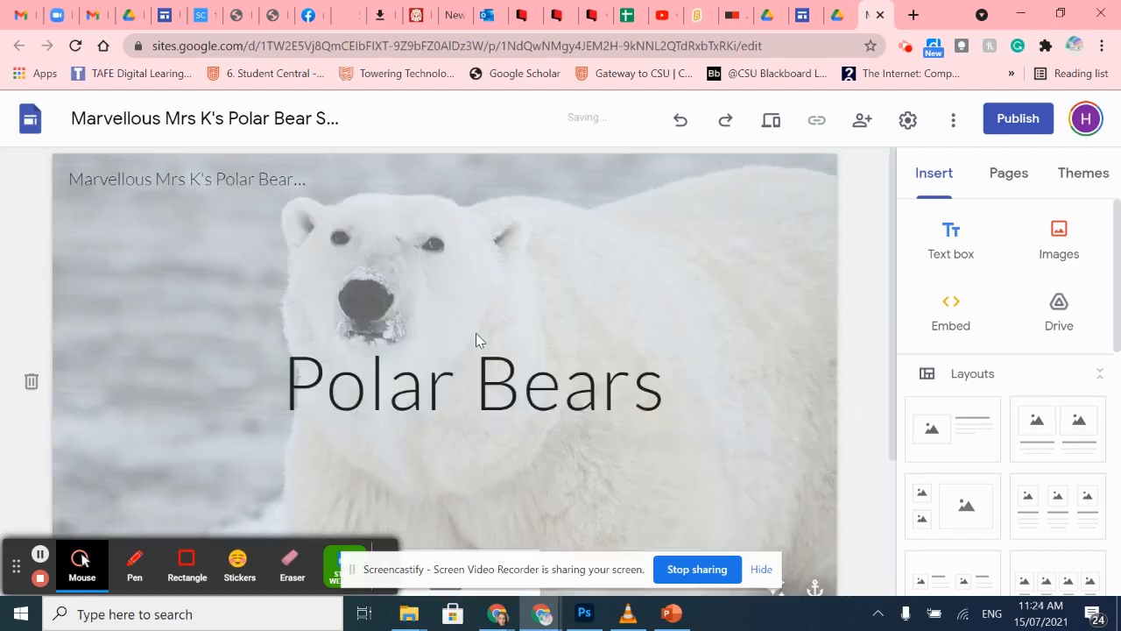
scroll(421, 324, "down", 2)
scroll(475, 273, "up", 1)
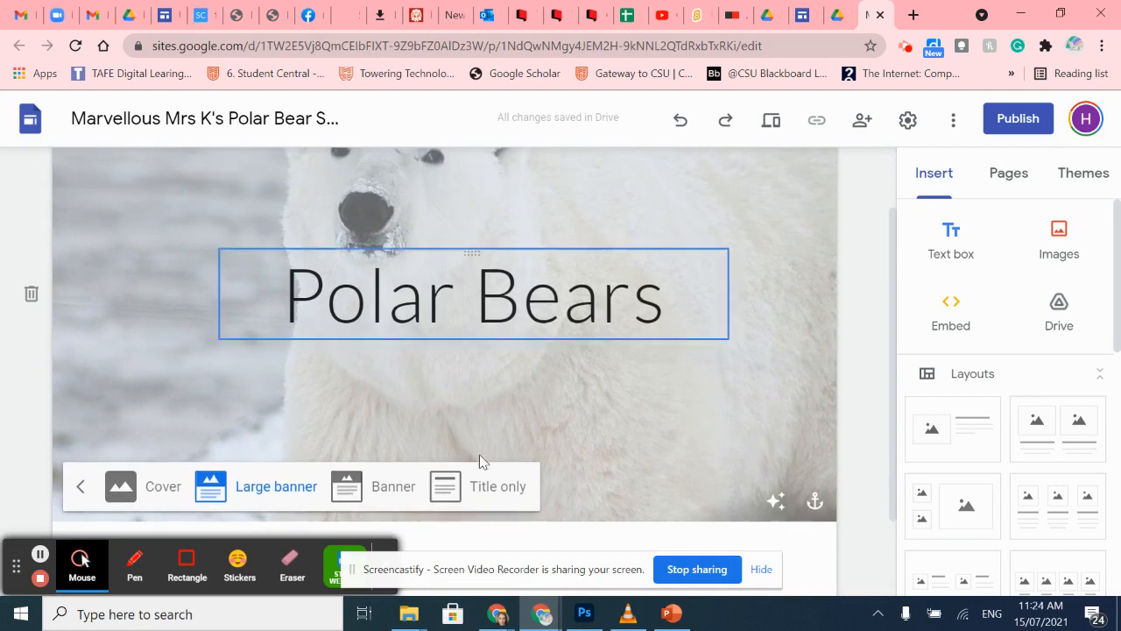
scroll(230, 359, "down", 1)
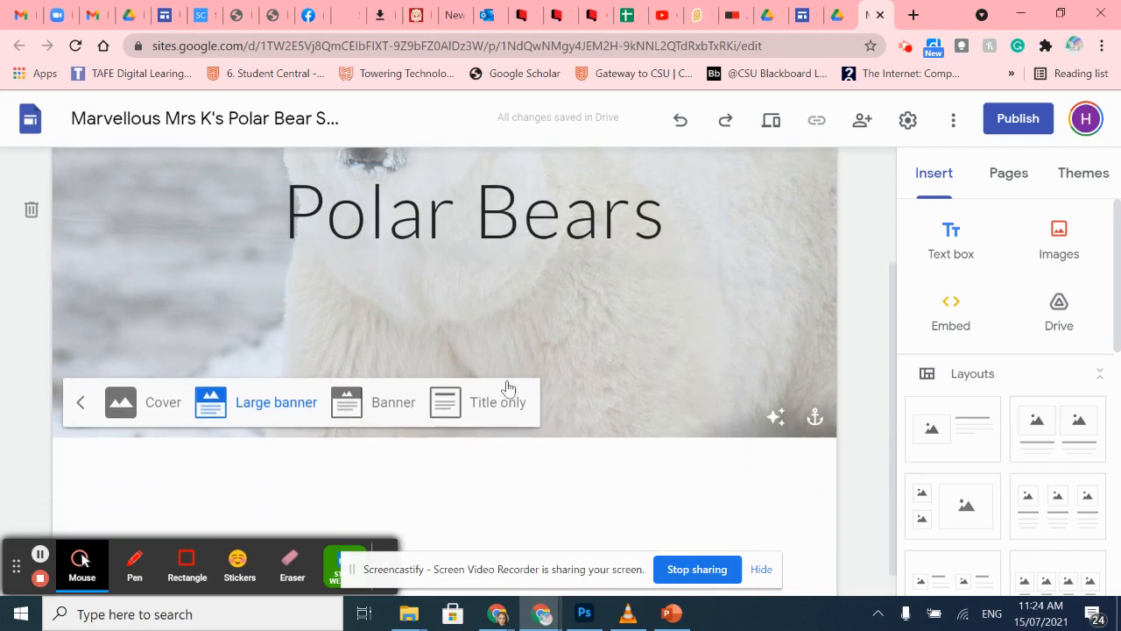
left_click(603, 369)
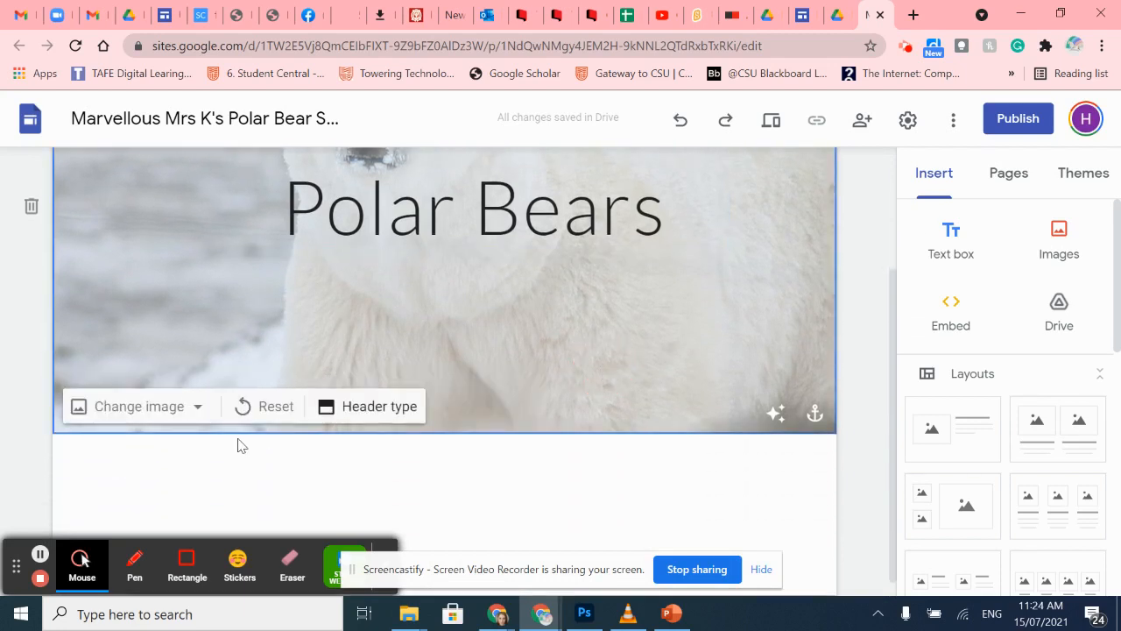
scroll(248, 423, "up", 1)
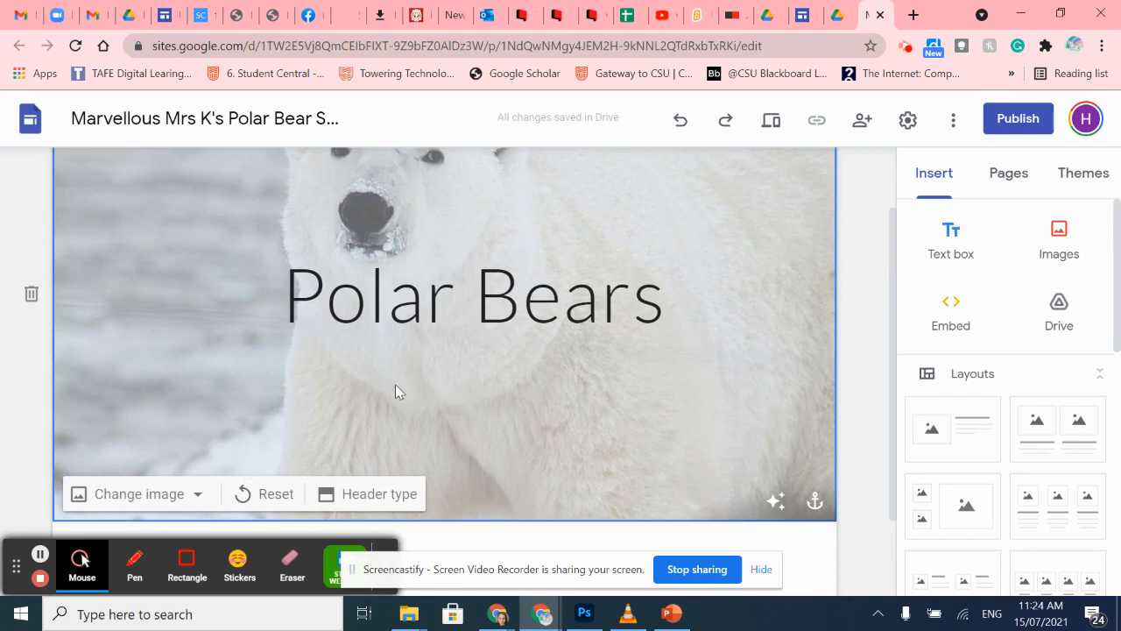
- Select the whole Polar Bears title text in the header and apply the Title text style to it
left_click_drag(508, 316, 720, 325)
left_click(265, 333)
left_click(321, 292)
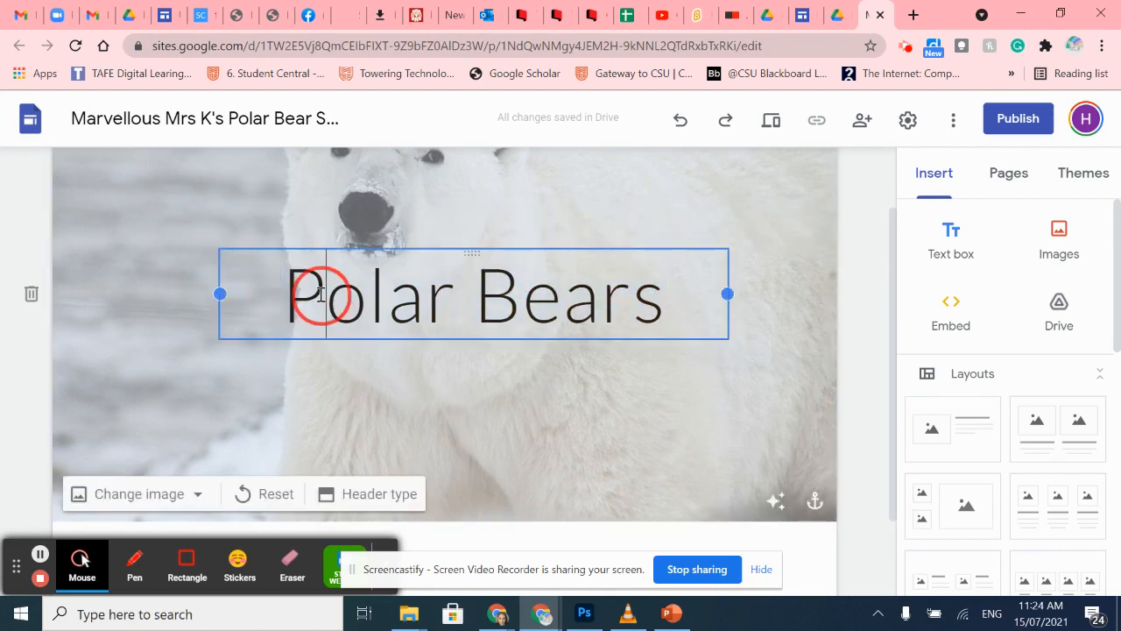
left_click_drag(289, 295, 728, 316)
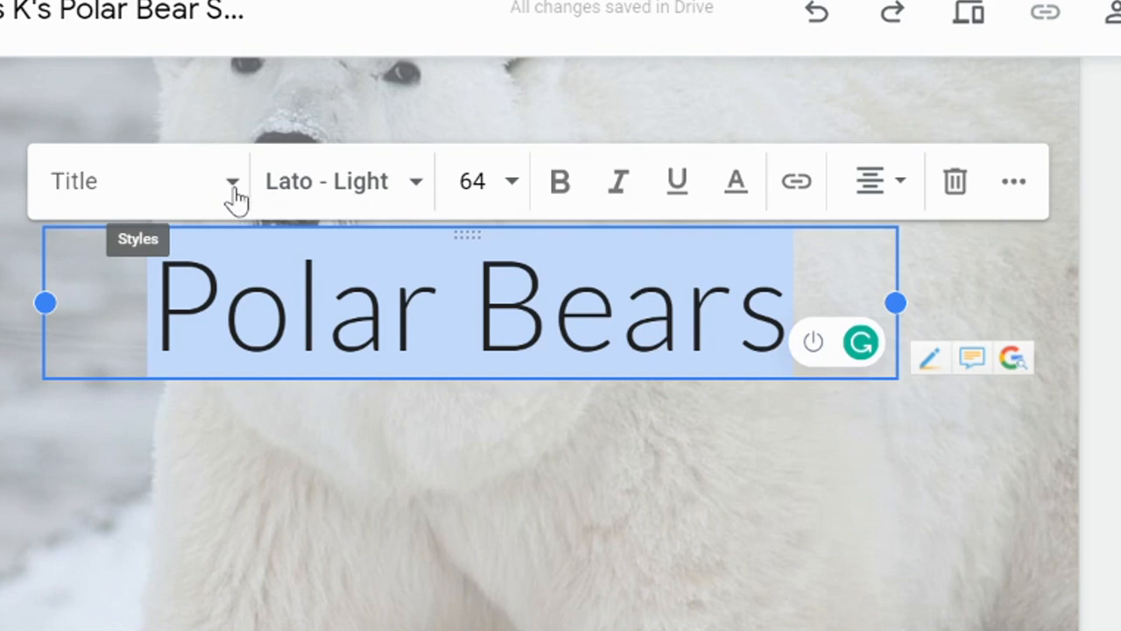
left_click(233, 191)
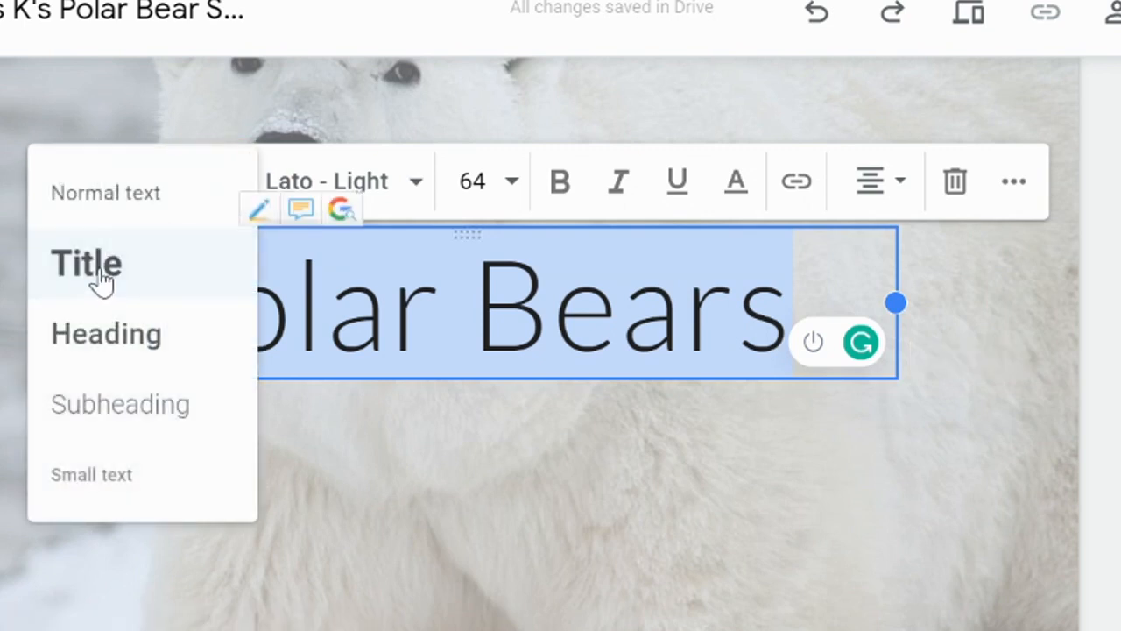
left_click(83, 272)
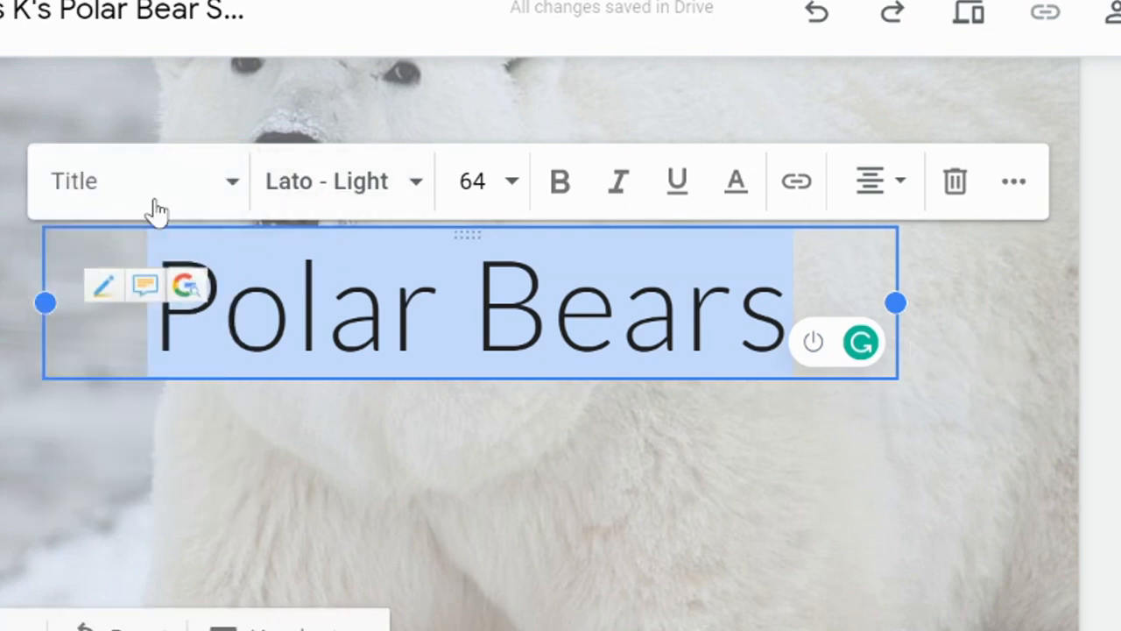
left_click(234, 188)
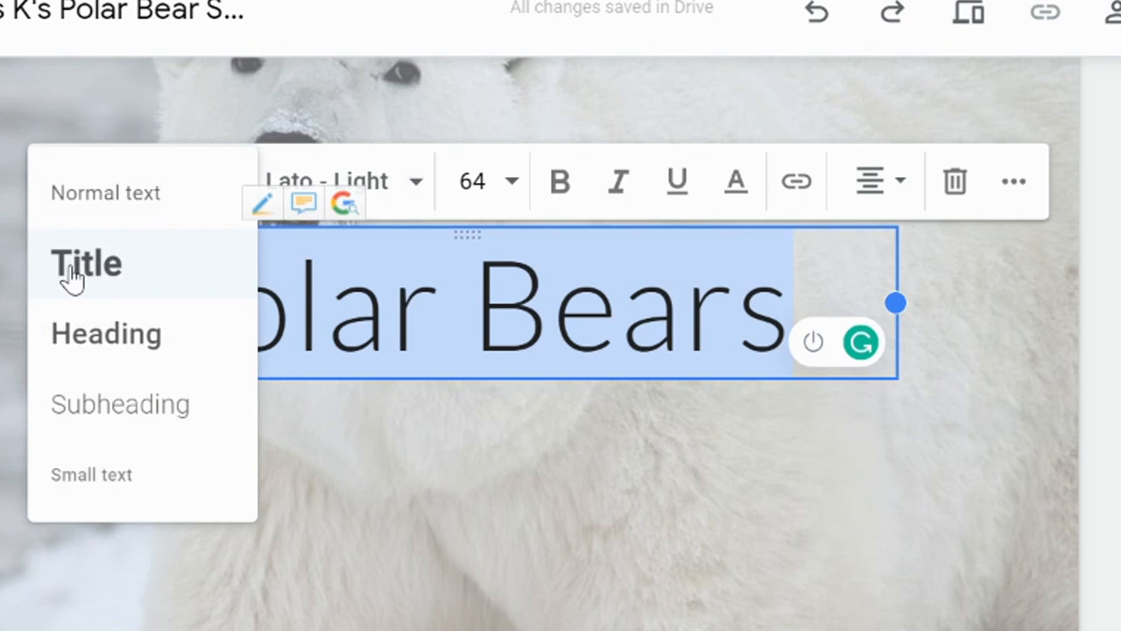
left_click(95, 279)
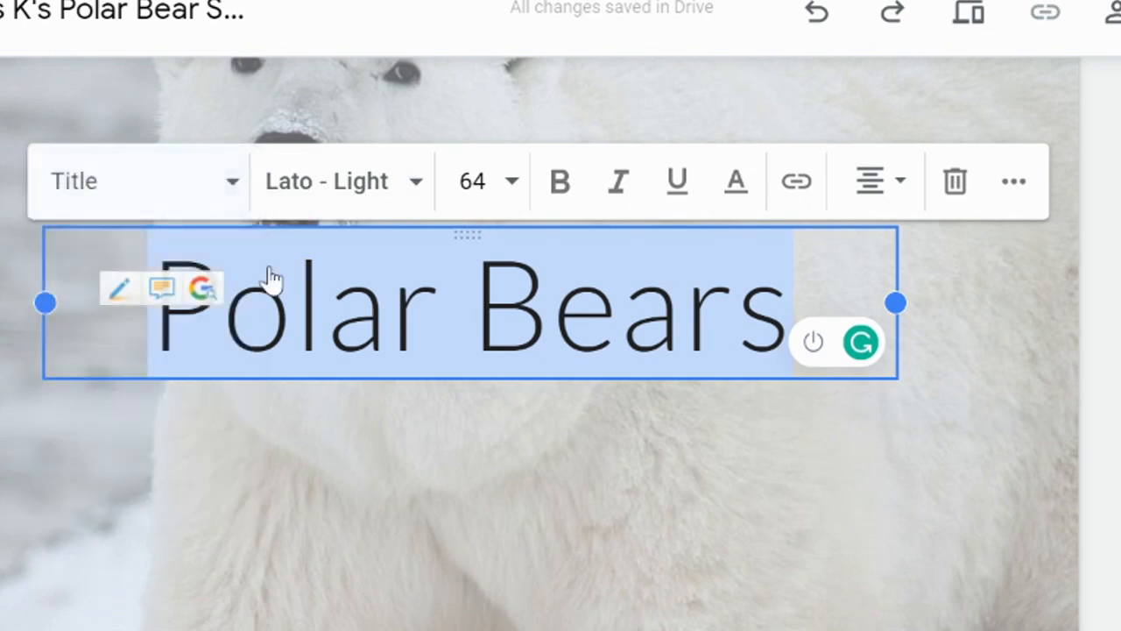
- Try to set the font of the selected Polar Bears title to Roboto Normal
left_click(420, 184)
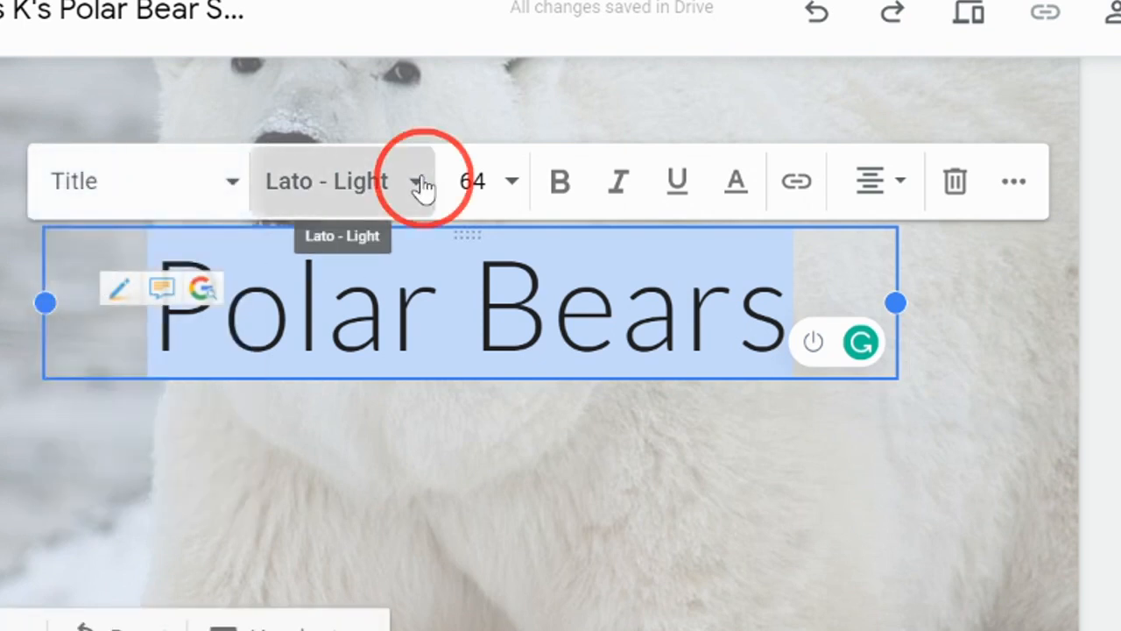
scroll(403, 486, "down", 10)
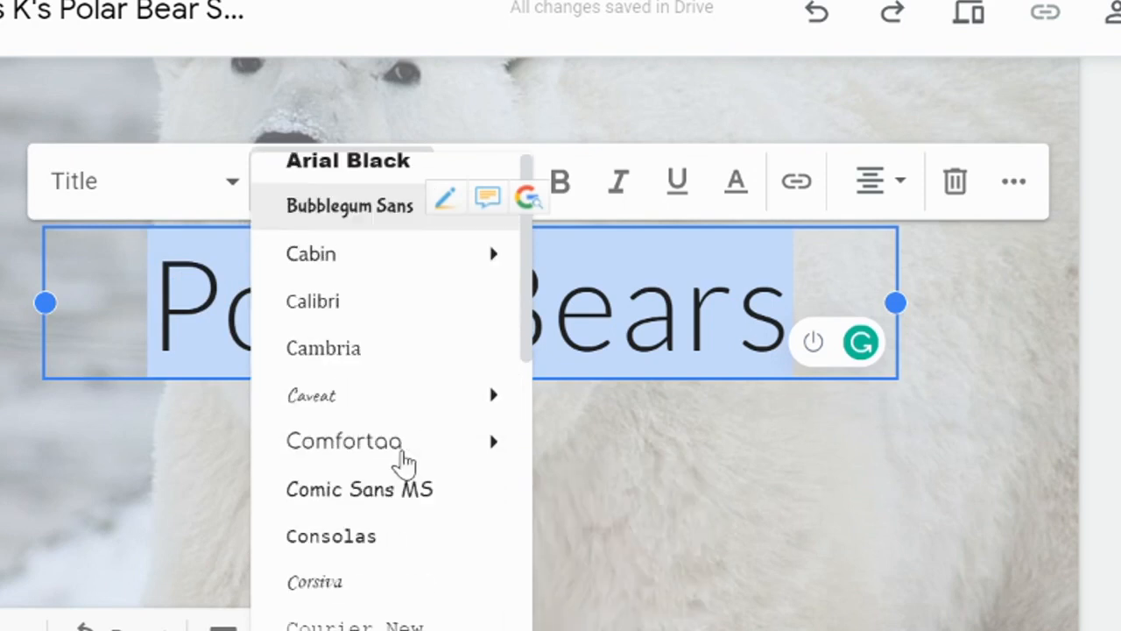
scroll(393, 549, "down", 3)
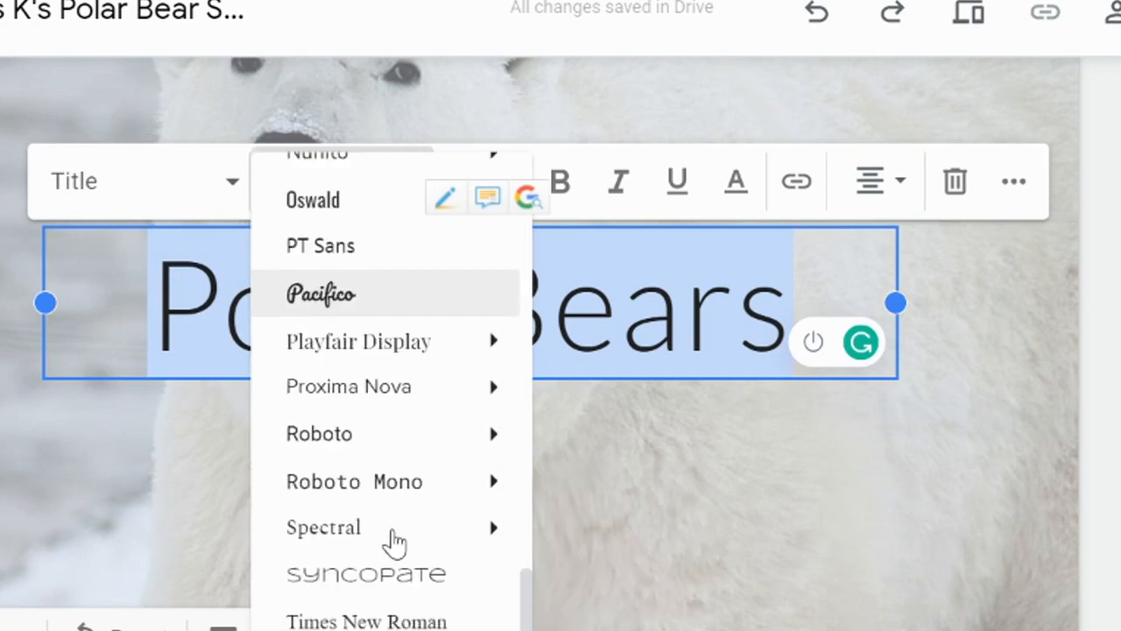
mouse_move(389, 528)
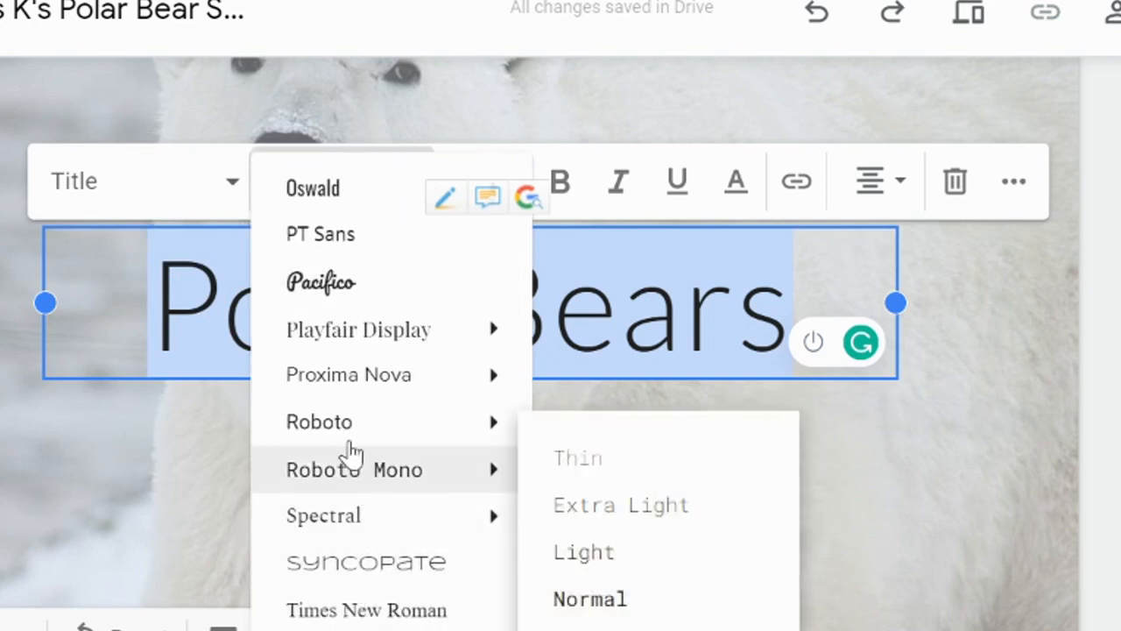
mouse_move(347, 436)
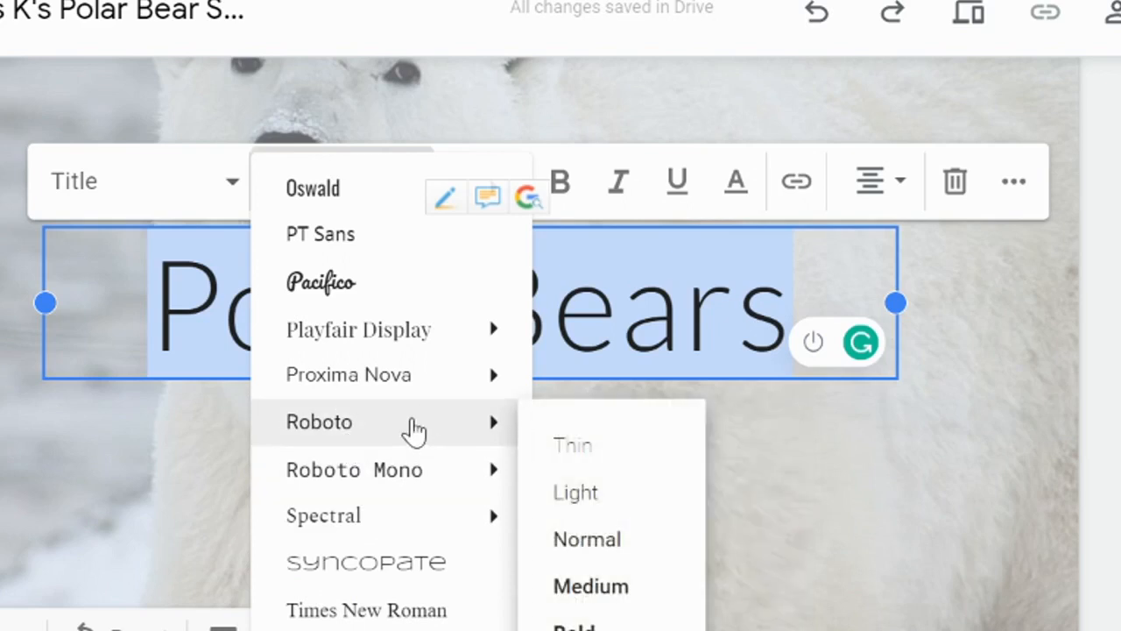
left_click(608, 536)
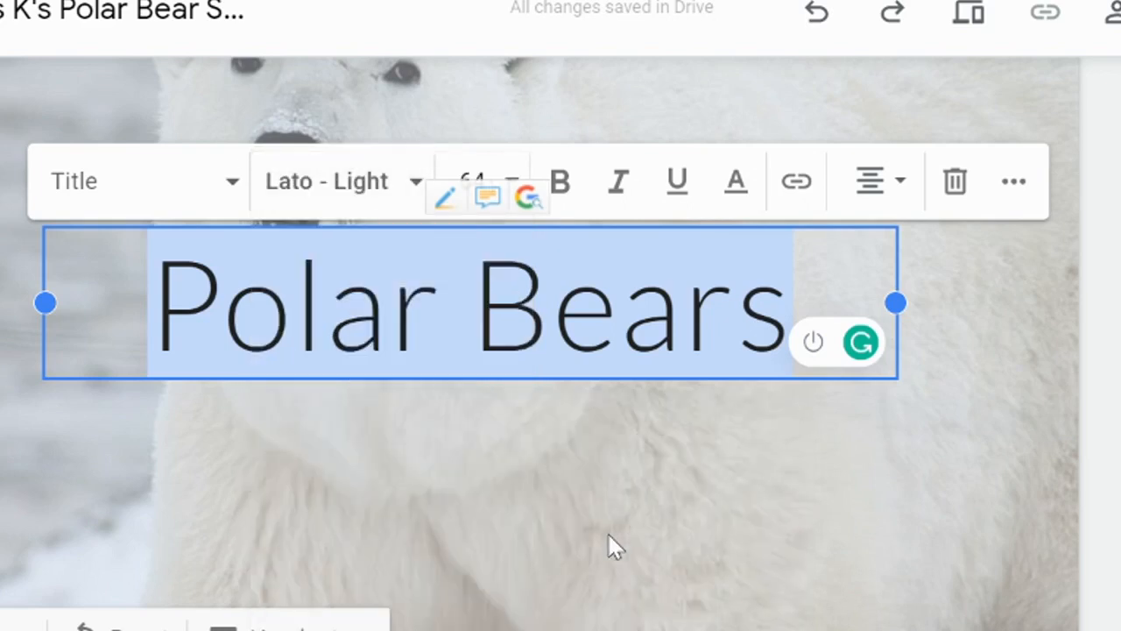
- Set the font of the selected Polar Bears title to Roboto in the Bold weight
left_click(405, 183)
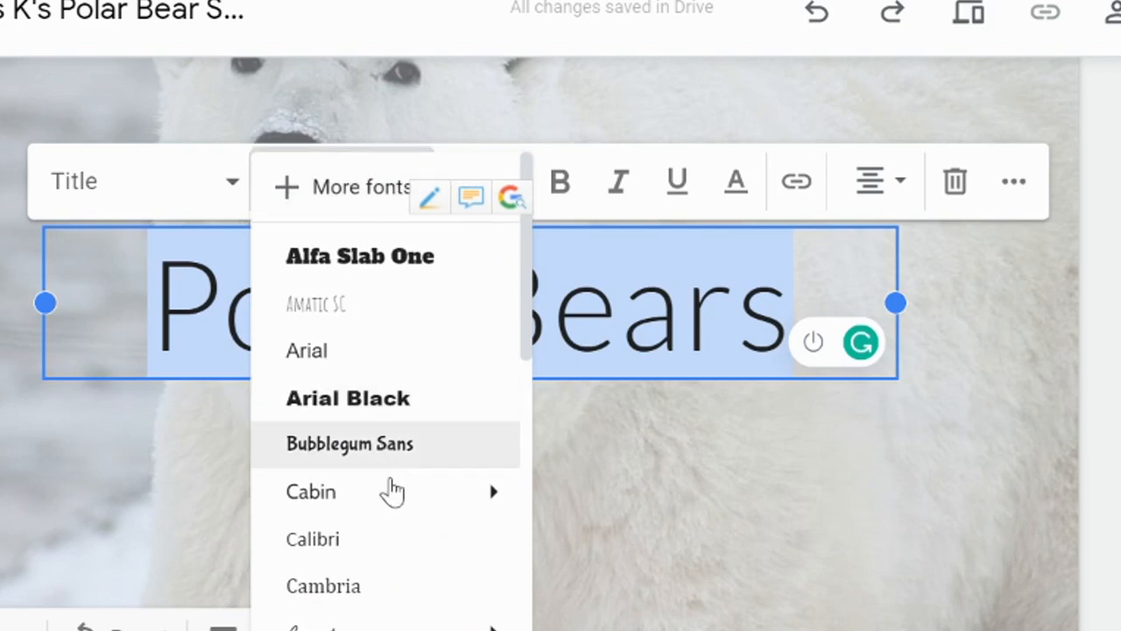
scroll(394, 517, "down", 3)
scroll(400, 570, "down", 10)
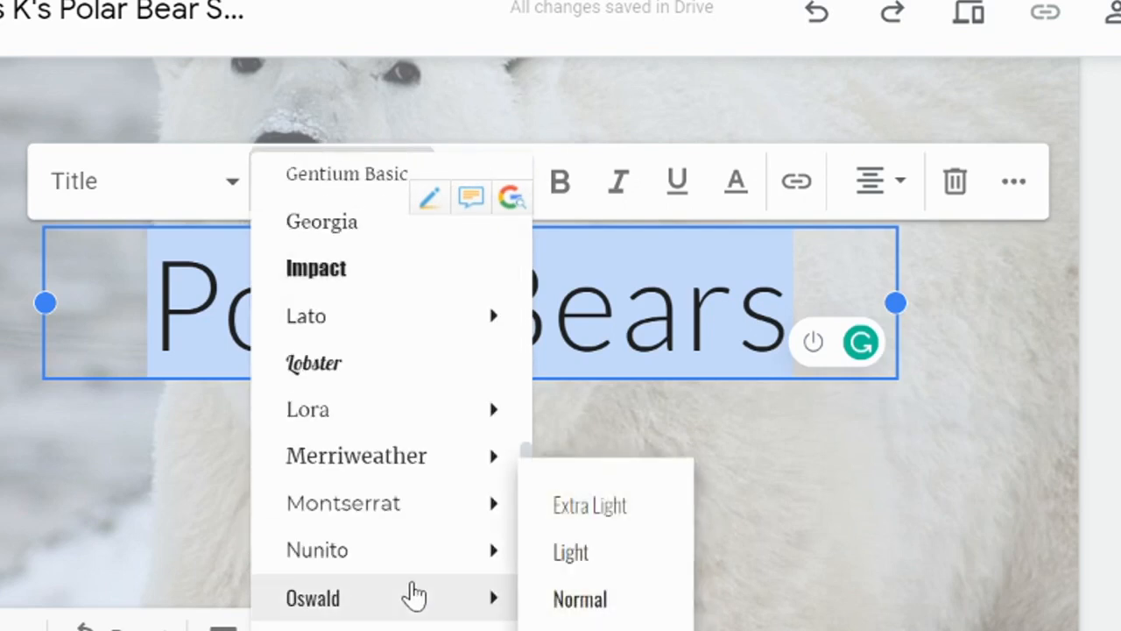
mouse_move(465, 433)
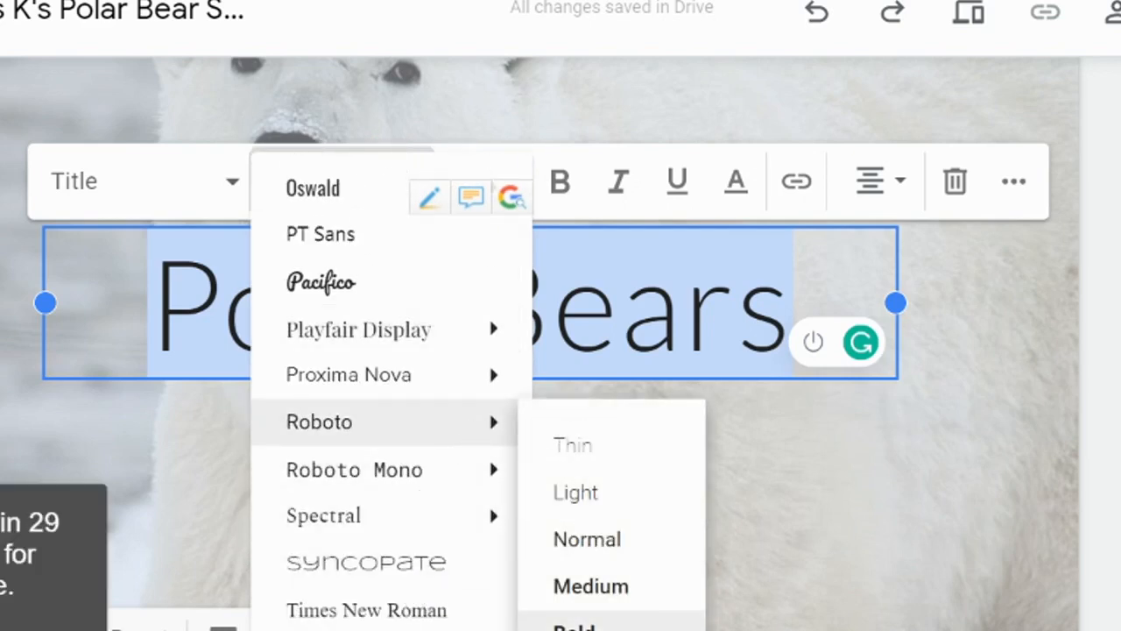
left_click(584, 620)
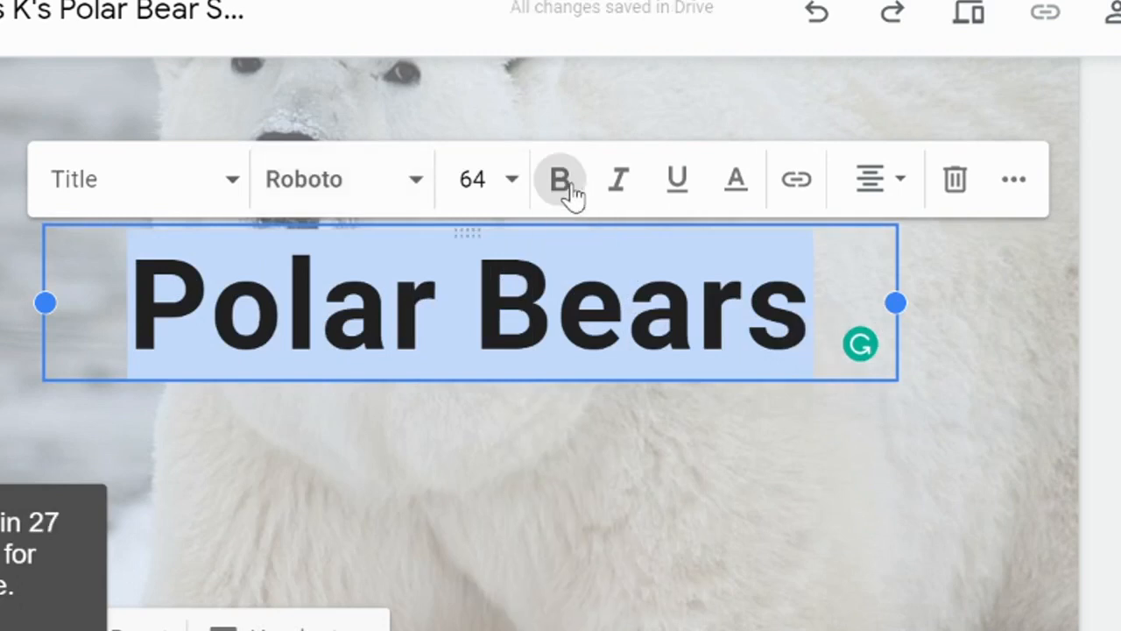
- Try a font size of 48 on the Polar Bears title
left_click(506, 186)
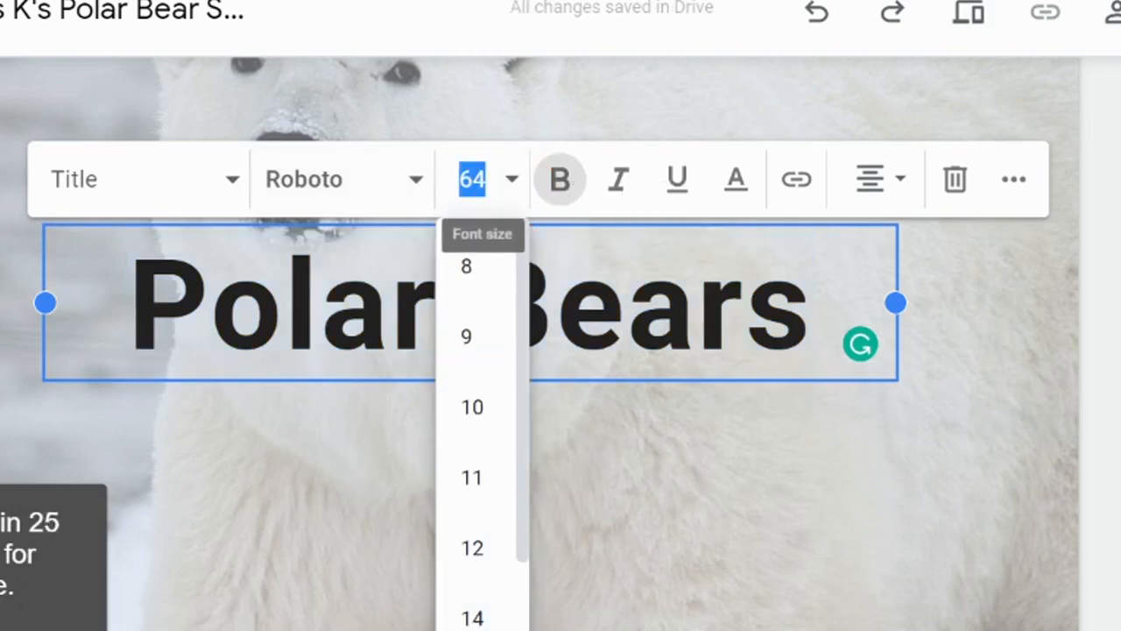
scroll(491, 544, "down", 3)
left_click(473, 629)
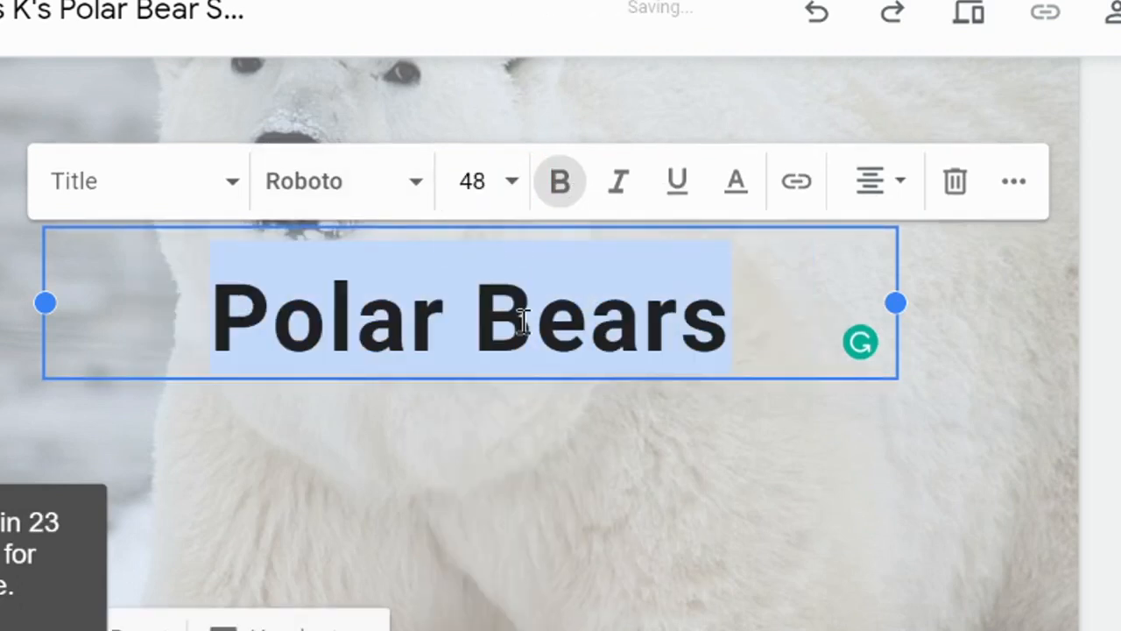
- Set the Polar Bears title's font size to 72 and deselect the title to check the header
left_click(506, 185)
scroll(486, 491, "down", 3)
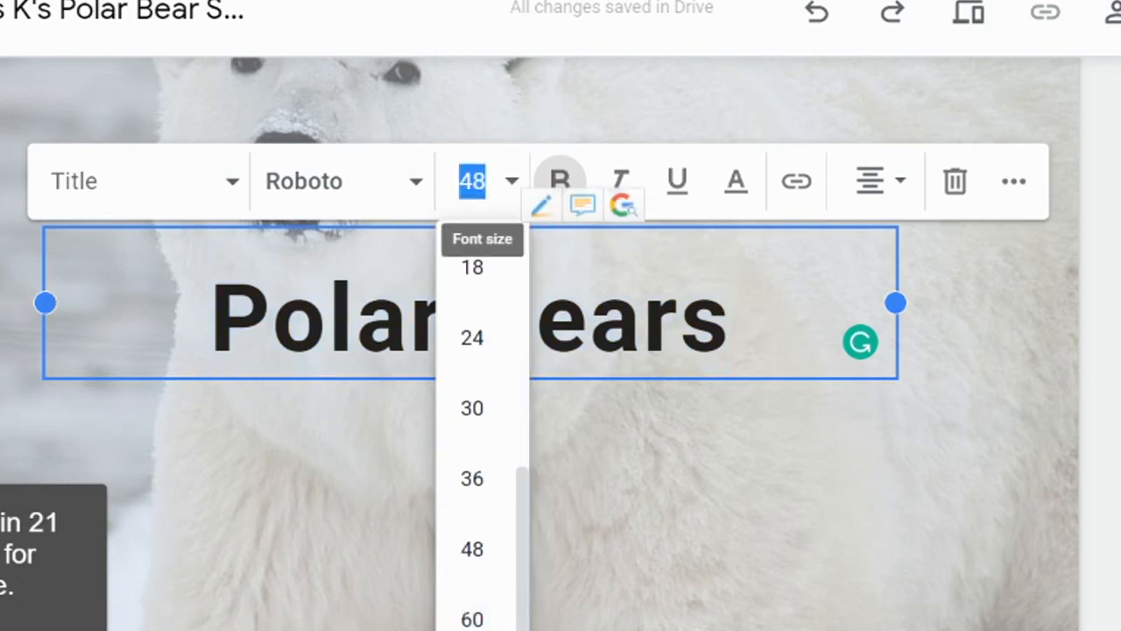
left_click(473, 616)
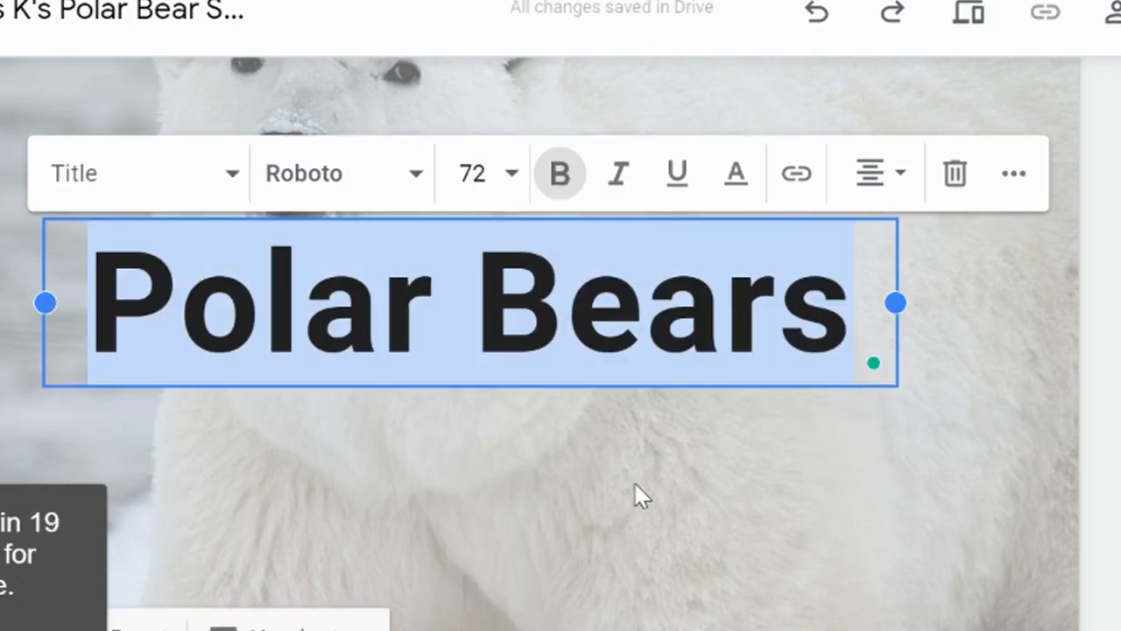
left_click(635, 484)
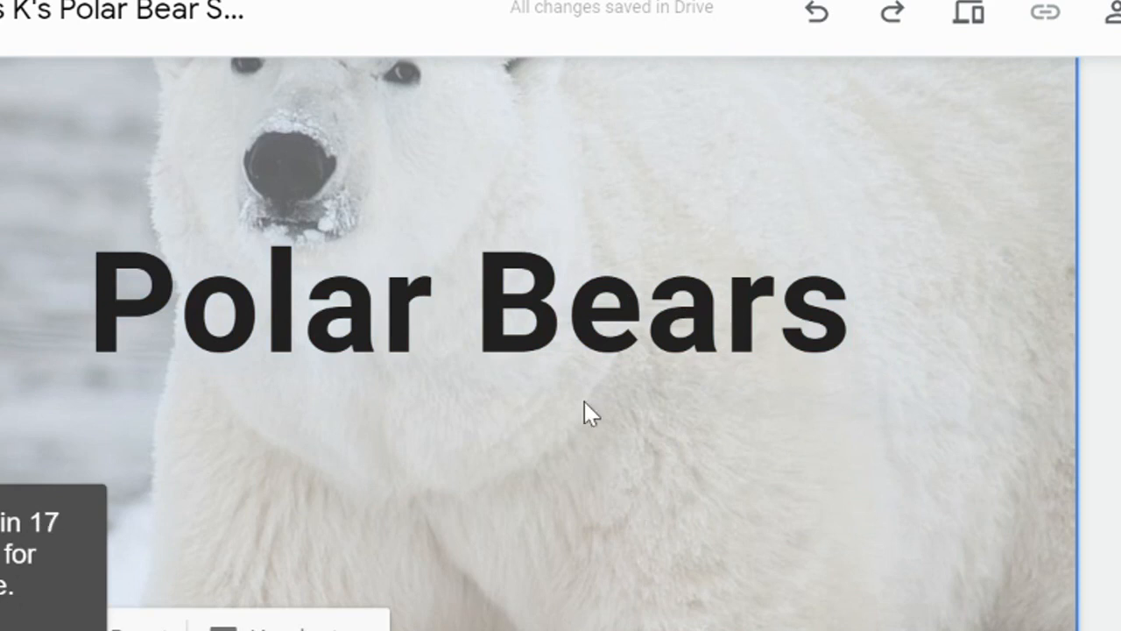
scroll(583, 408, "down", 2)
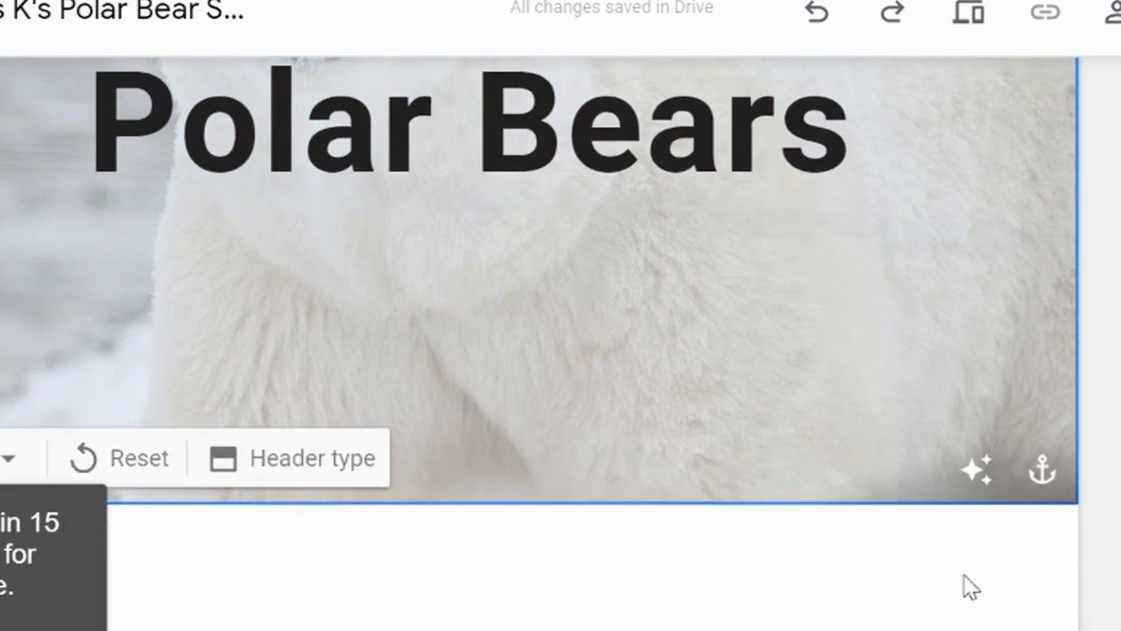